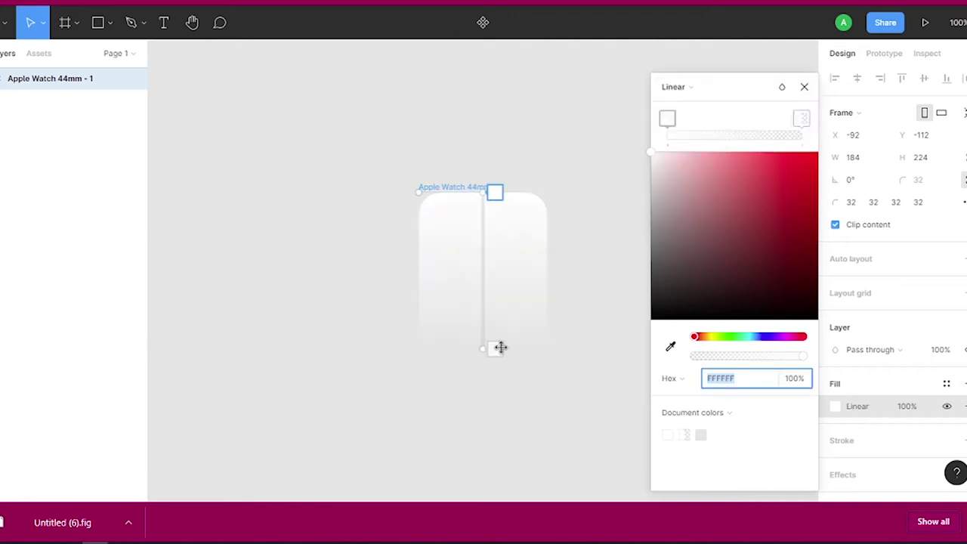
Step: Fill the Apple Watch frame with a linear gradient, 8764d2 at top to opaque 412F68 at bottom
click(494, 348)
text(412f)
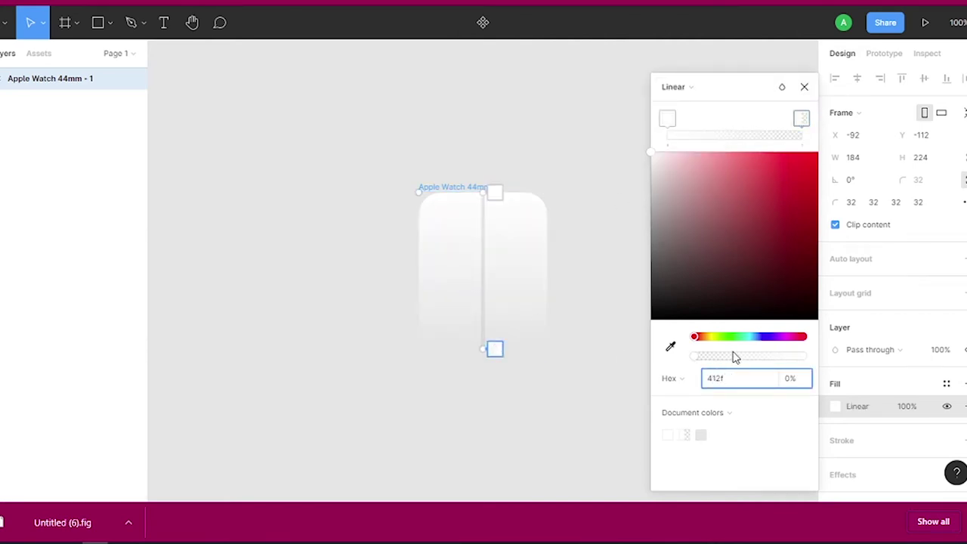
text(68)
key(Return)
click(667, 118)
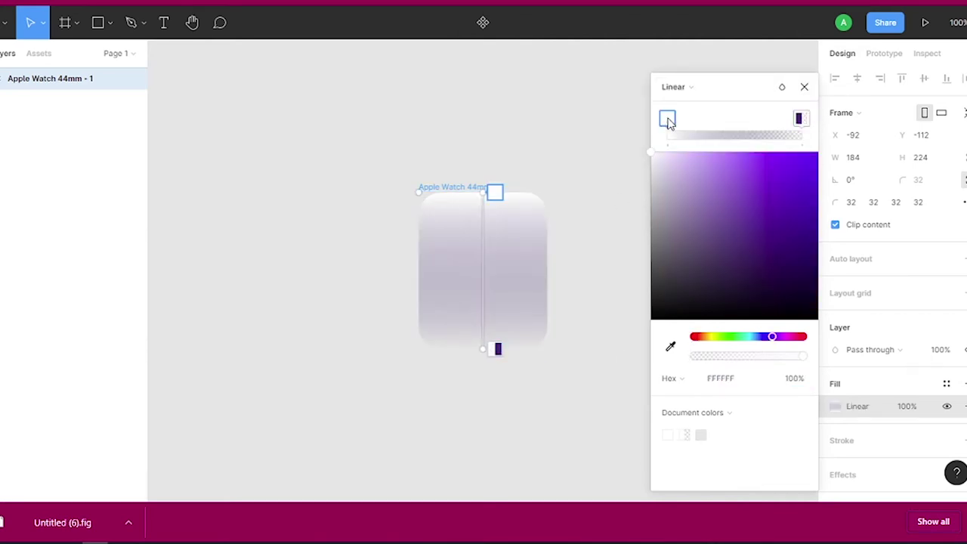
click(801, 117)
drag(774, 356, 803, 356)
click(667, 117)
click(744, 379)
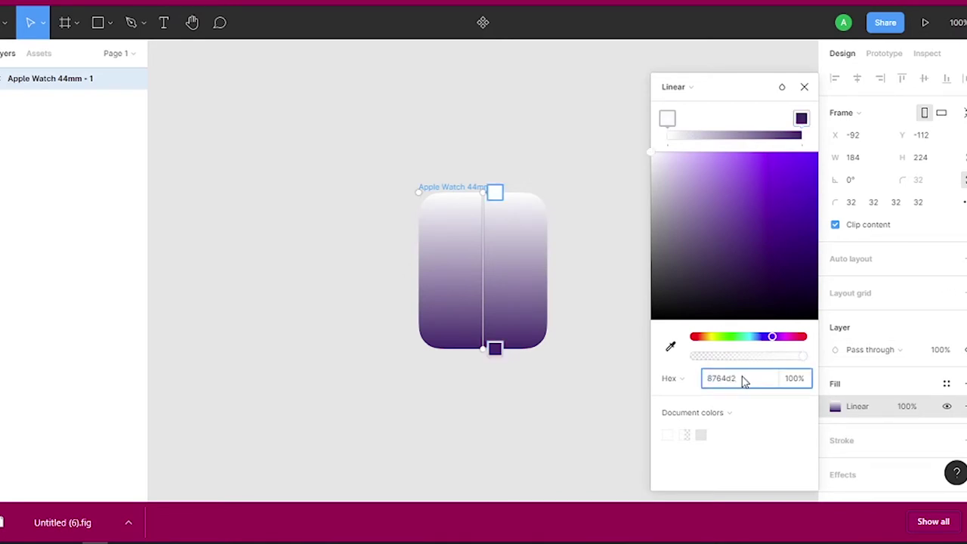
key(Return)
click(98, 22)
Step: Place a rectangle spanning the frame's full width at the top, 87 high
click(463, 229)
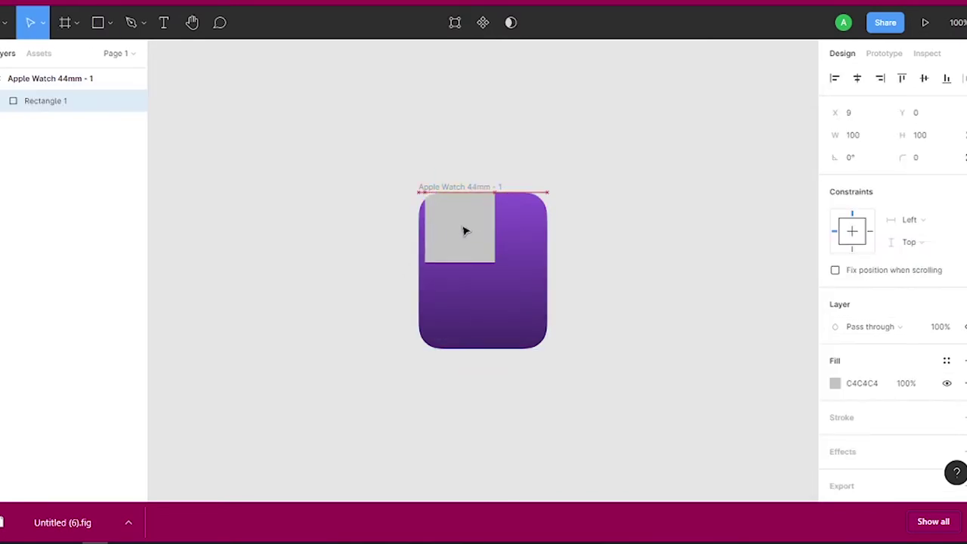
drag(495, 226, 547, 226)
drag(441, 227, 419, 227)
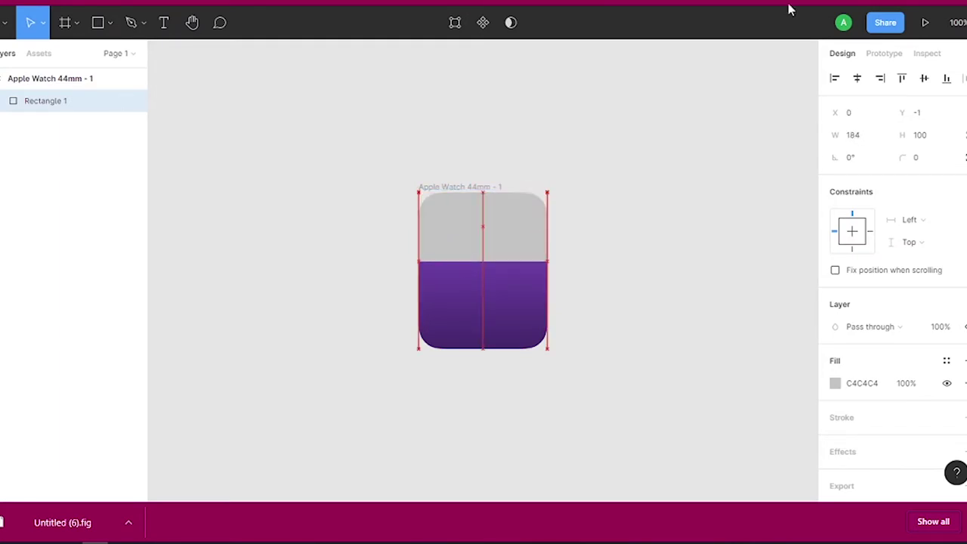
key(Down)
key(Return)
Step: Curve the rectangle's bottom edge with a mirrored midpoint vertex of radius 190
double_click(488, 255)
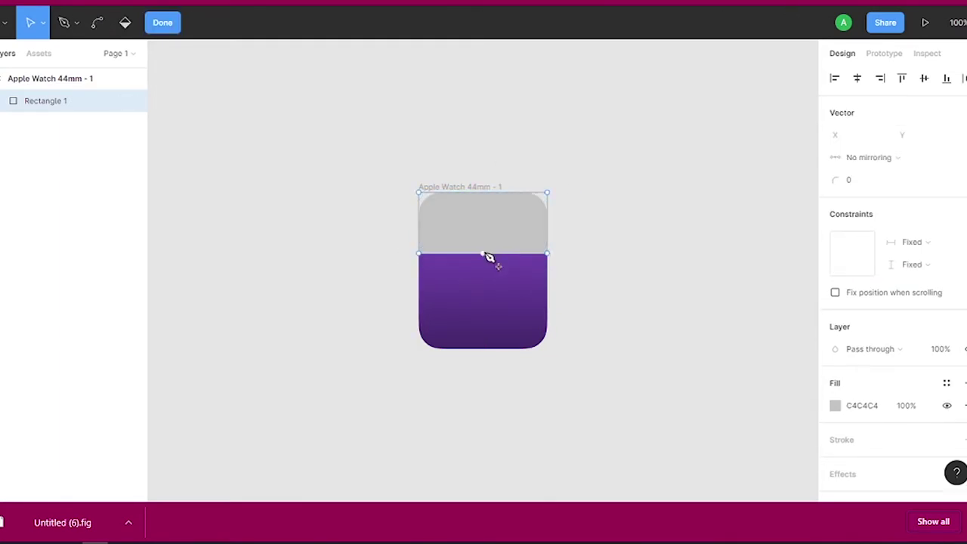
click(483, 253)
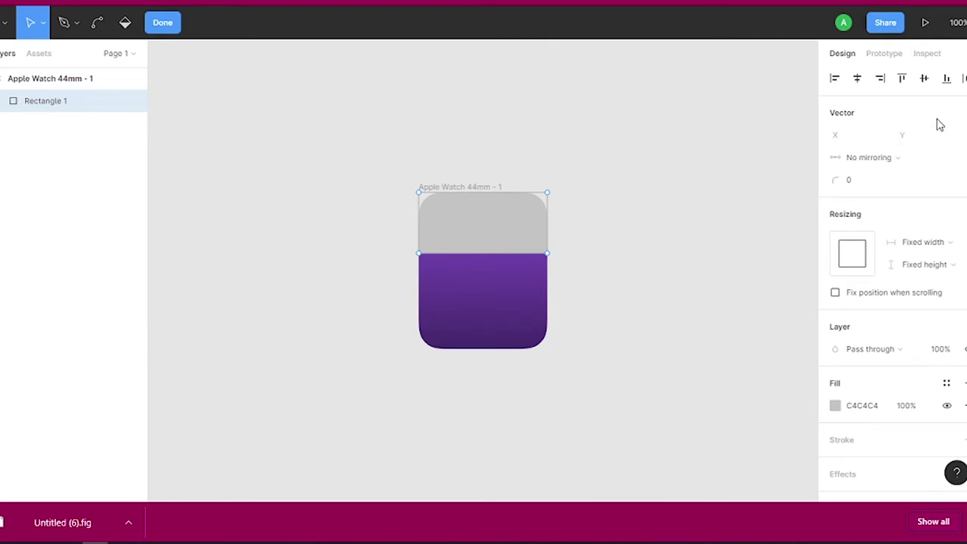
key(Escape)
double_click(488, 259)
click(483, 254)
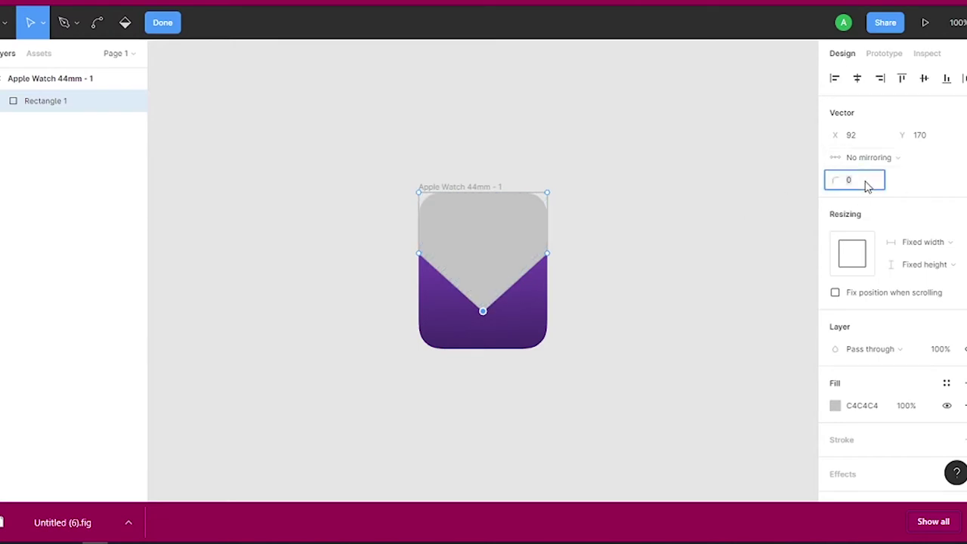
text(100)
key(Return)
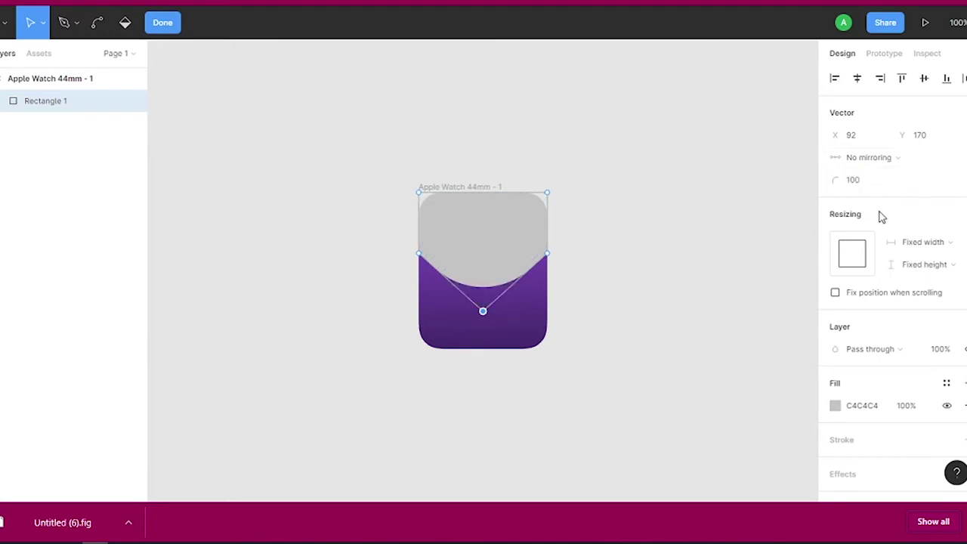
key(Return)
click(868, 157)
Step: Fill the curved shape with white FFFFFF
click(877, 193)
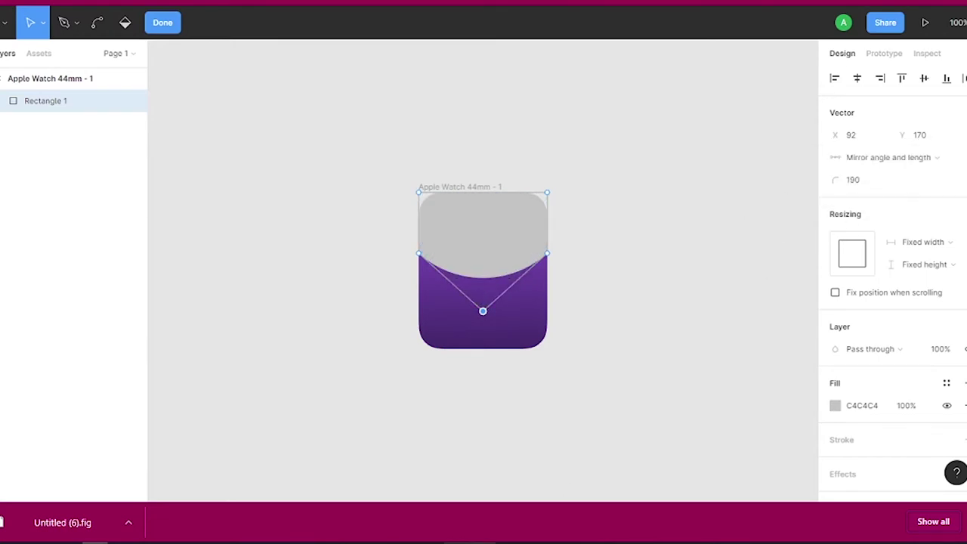
click(835, 405)
text(FFFFFF)
key(Return)
click(672, 137)
Step: Make the fill a linear gradient fading to a 0% opacity stop, with endpoints moved inward
click(690, 154)
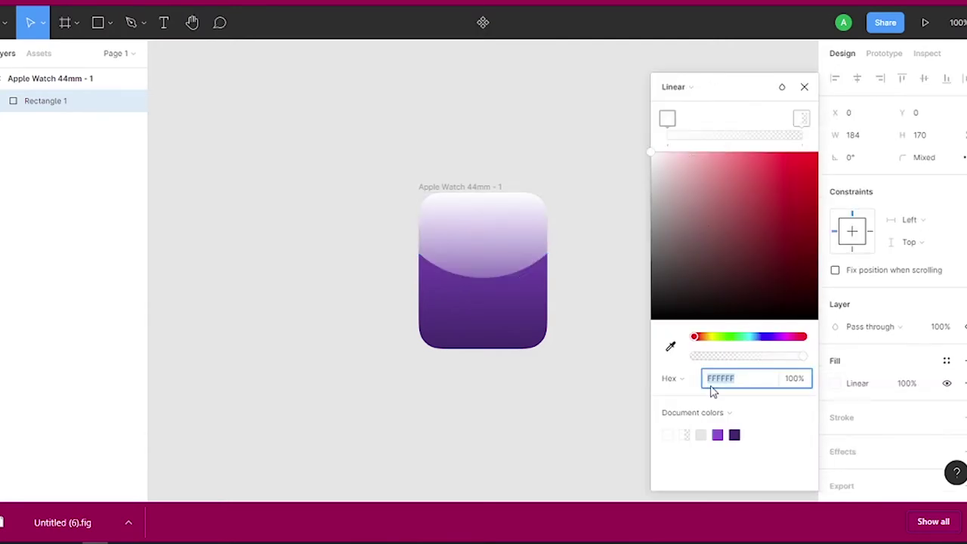
double_click(494, 222)
scroll(503, 226, up, 3)
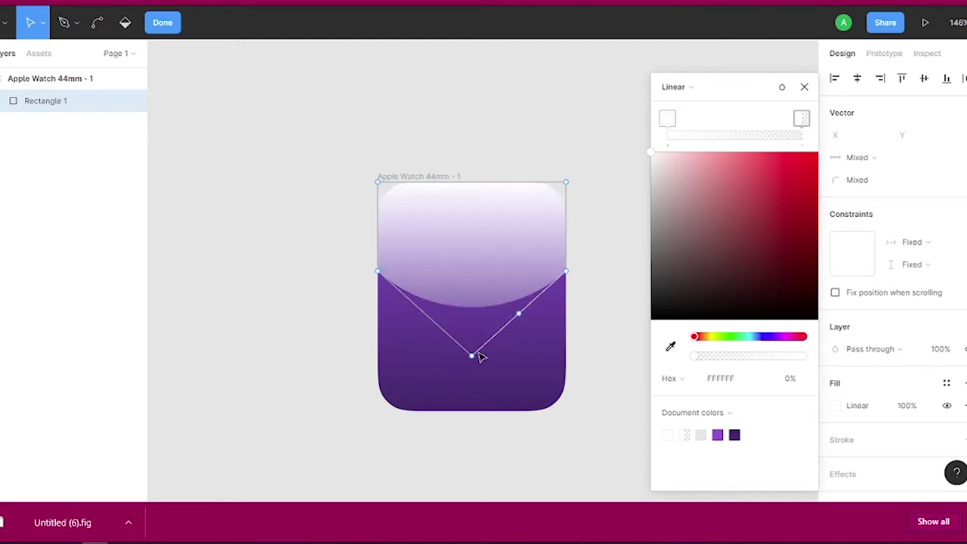
key(Escape)
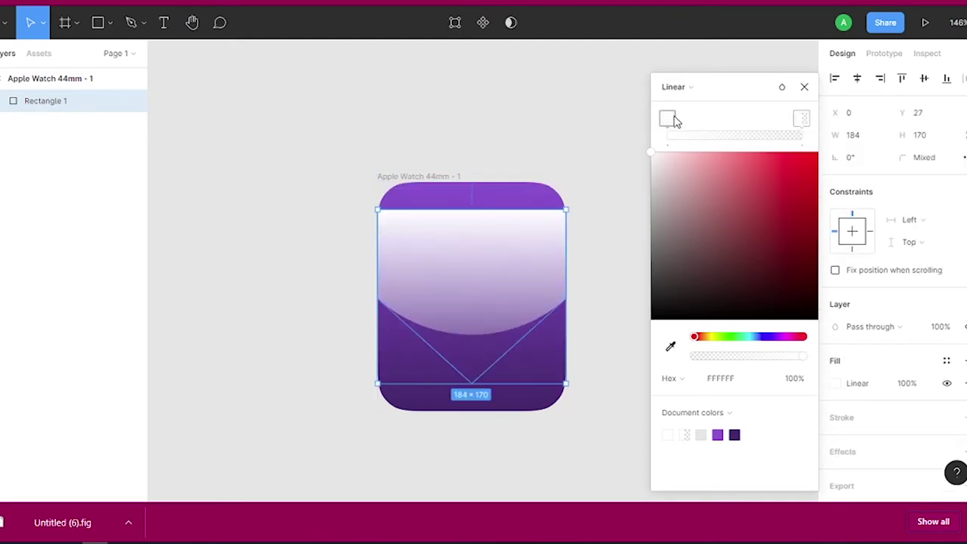
mouse_move(473, 356)
mouse_down()
mouse_move(470, 282)
mouse_move(471, 314)
mouse_up()
click(484, 182)
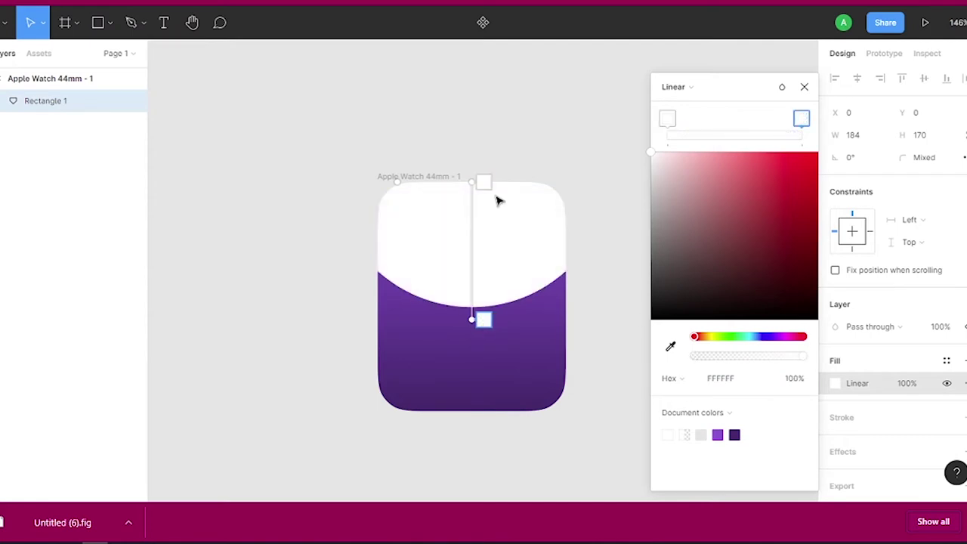
text(0)
key(Return)
drag(471, 182, 472, 217)
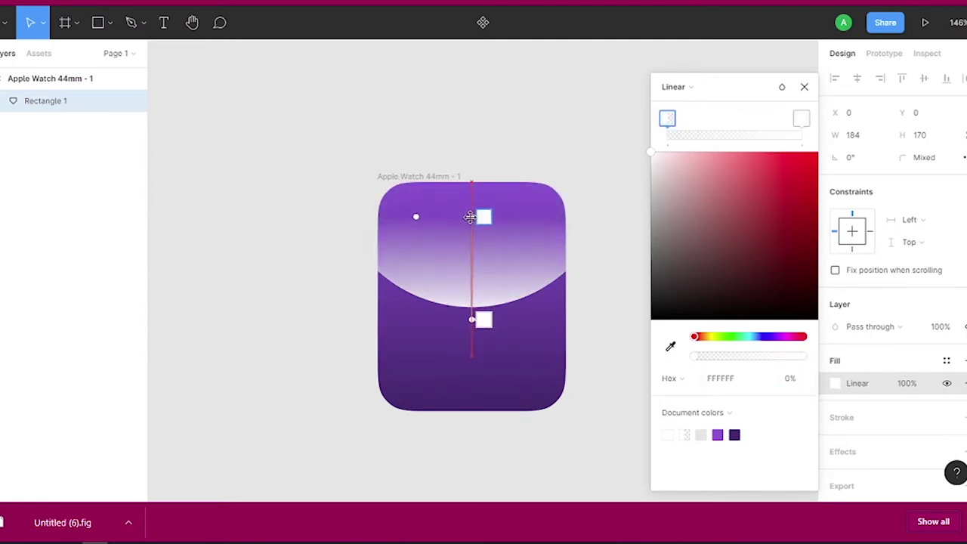
mouse_move(471, 320)
mouse_down()
mouse_move(466, 291)
mouse_move(467, 302)
mouse_up()
Step: Lower the highlight shape's fill opacity to 15%
click(911, 380)
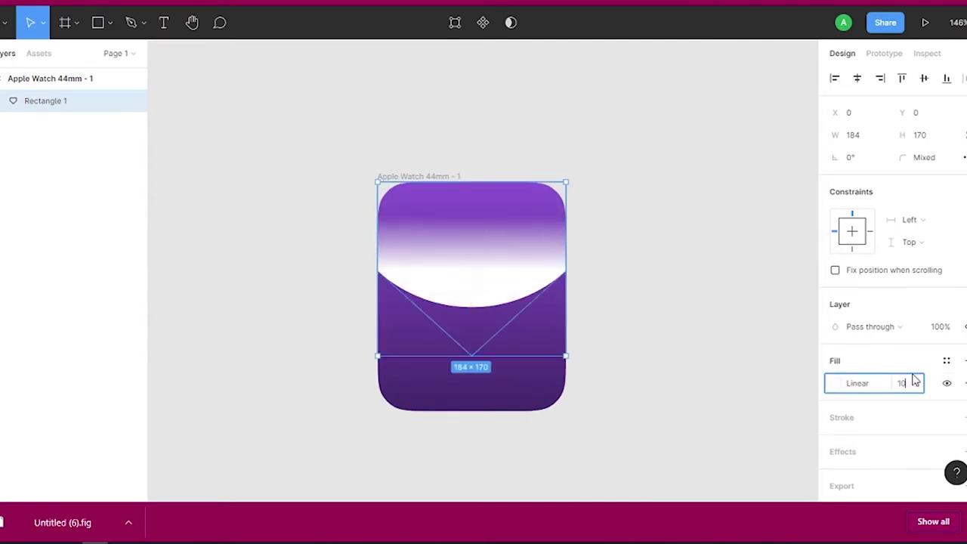
text(15)
key(Return)
click(690, 296)
Step: Draw a 100×100 grey circle near the top of the watch screen
click(110, 23)
click(53, 109)
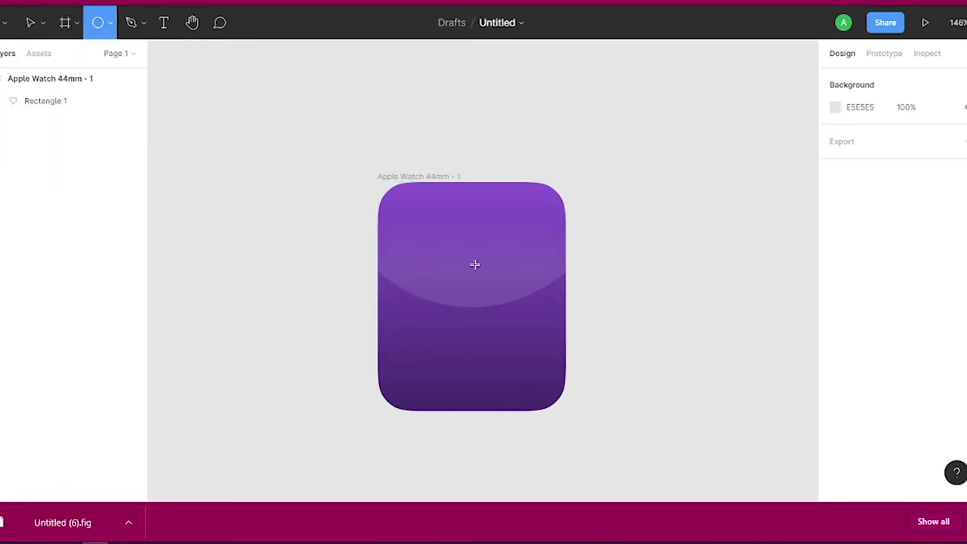
click(476, 264)
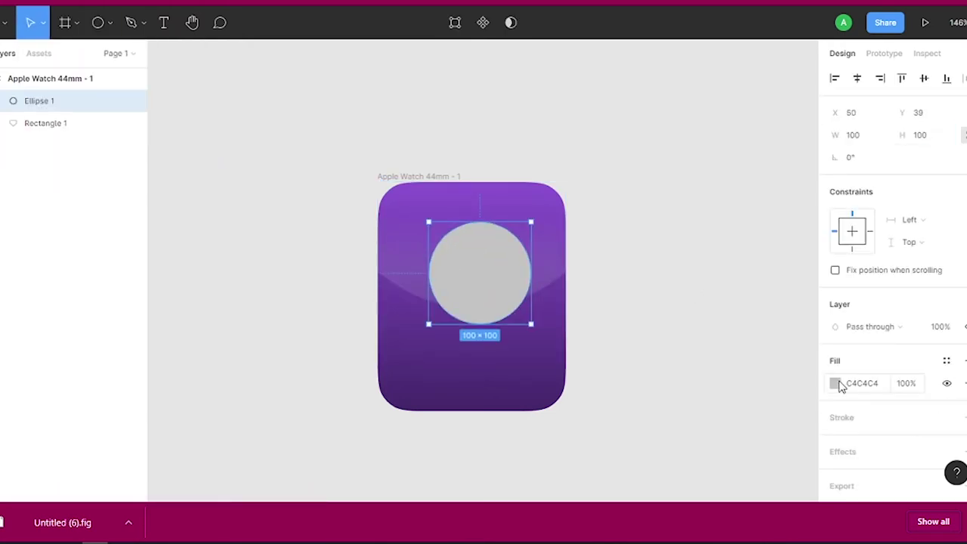
drag(476, 284, 468, 280)
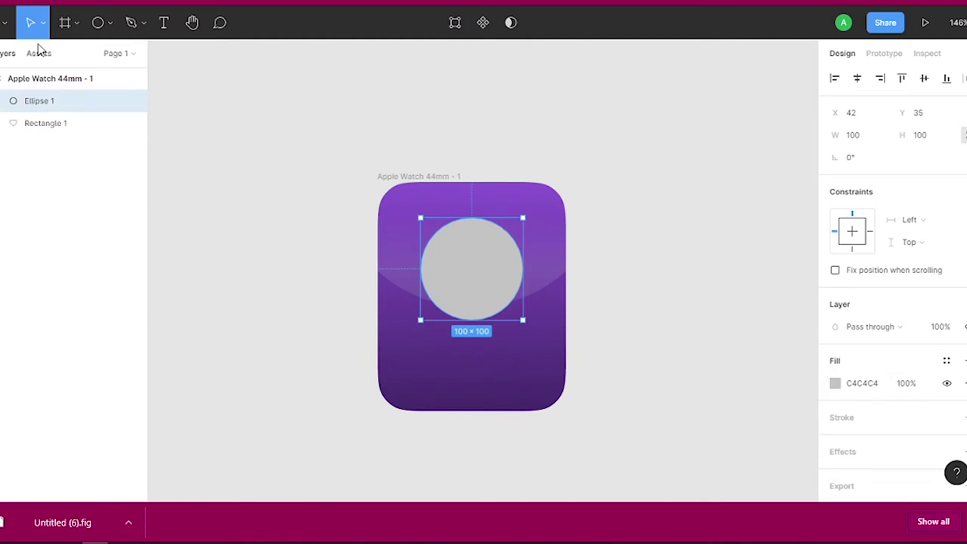
Step: Give the circle a 5 px outside stroke in purple 725BA7
click(963, 417)
scroll(883, 410, down, 2)
click(855, 393)
text(5)
key(Return)
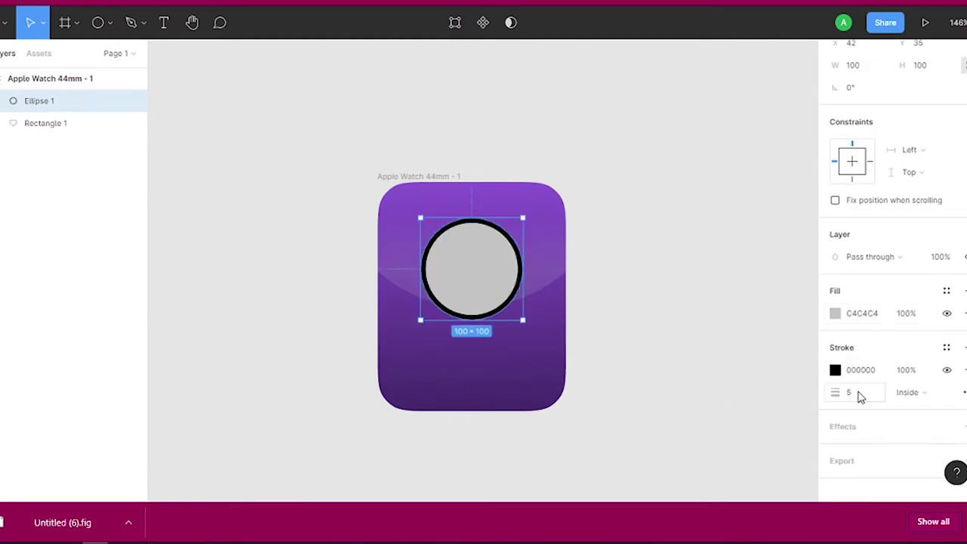
click(910, 392)
click(936, 412)
click(888, 369)
text(725ba)
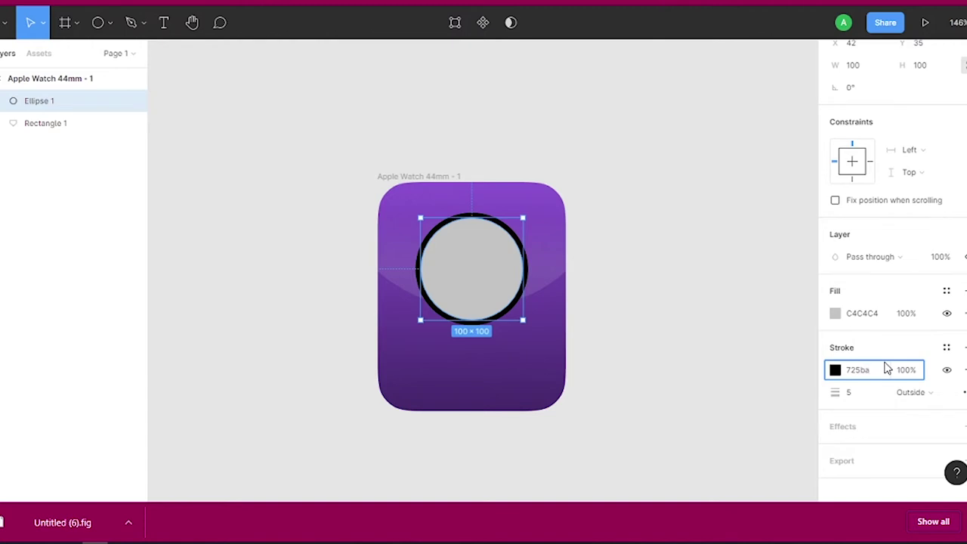
text(7)
key(Return)
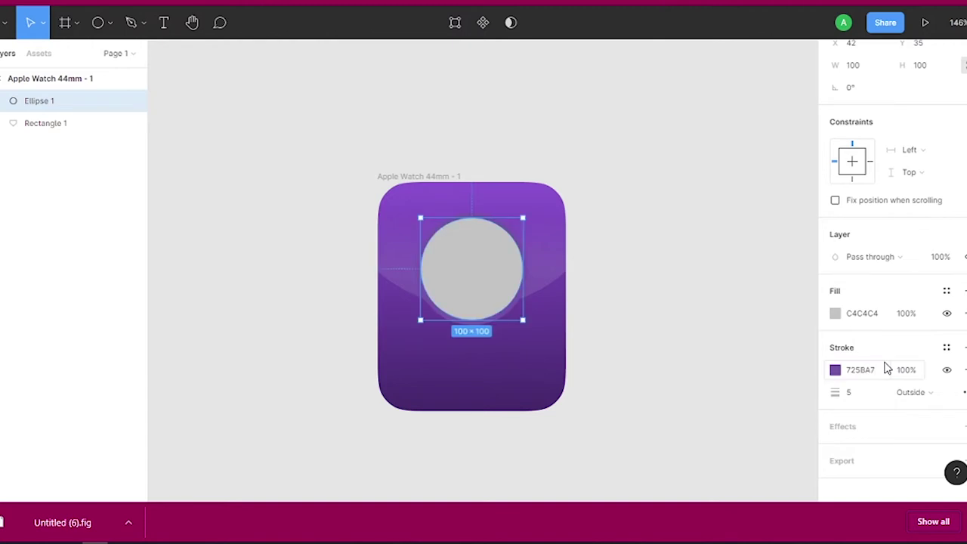
Step: Fill the circle with a UI Faces avatar photo, then close the plugin
right_click(278, 143)
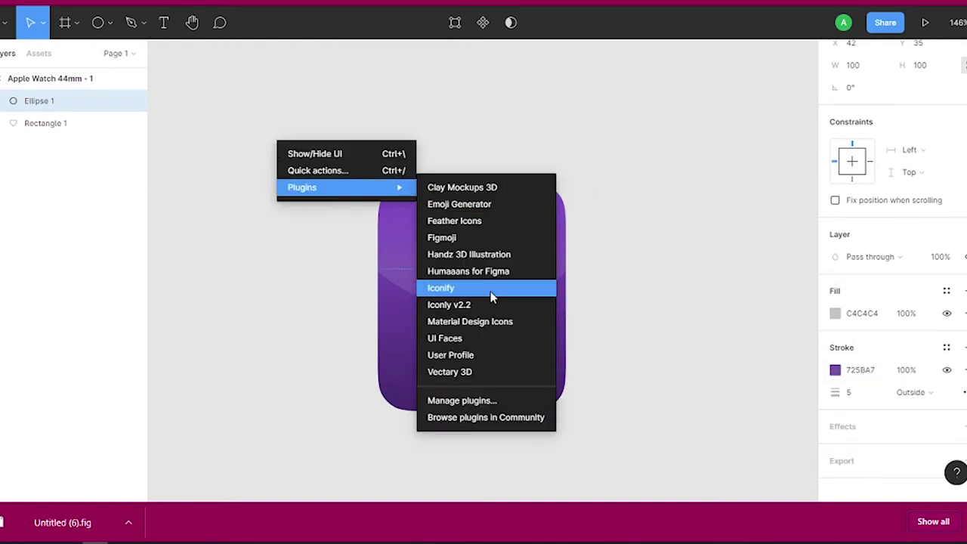
key(Escape)
double_click(469, 261)
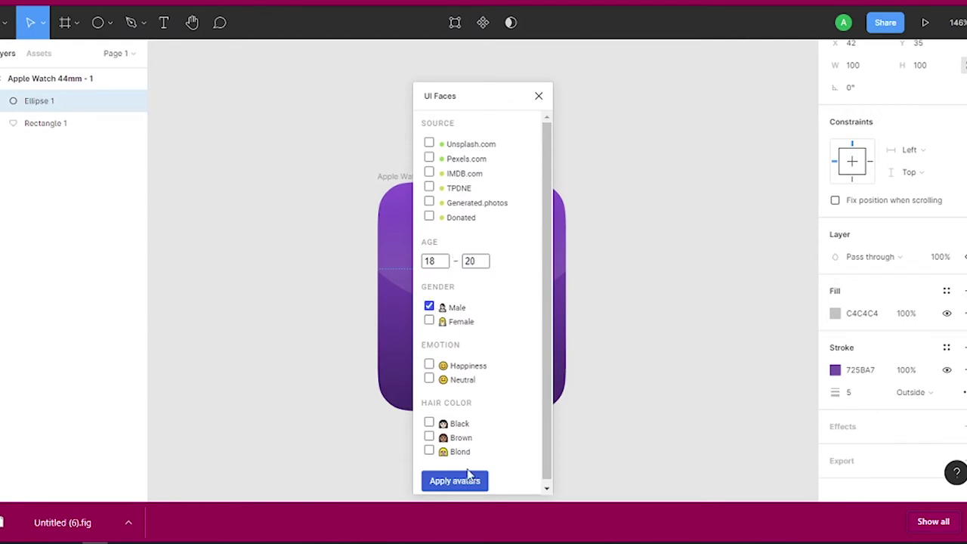
click(469, 477)
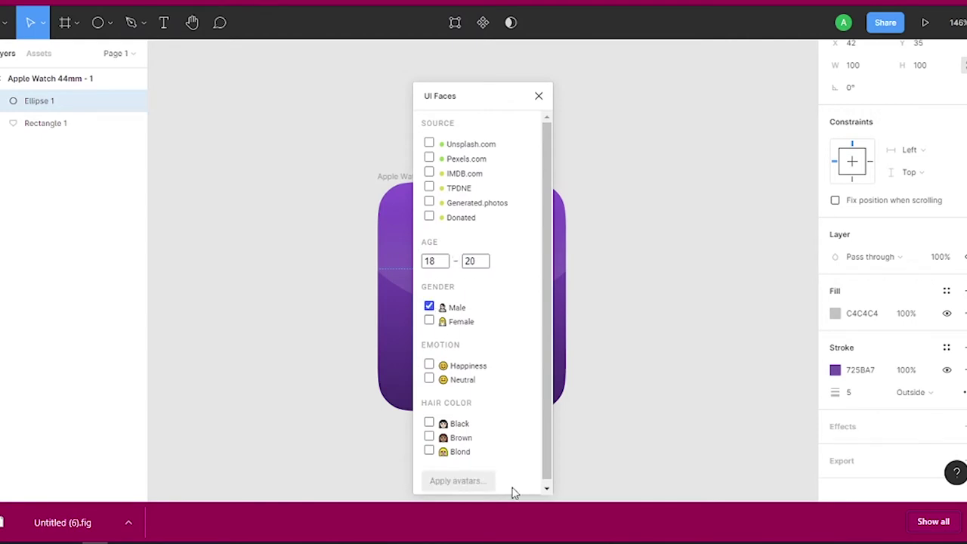
drag(477, 108, 256, 107)
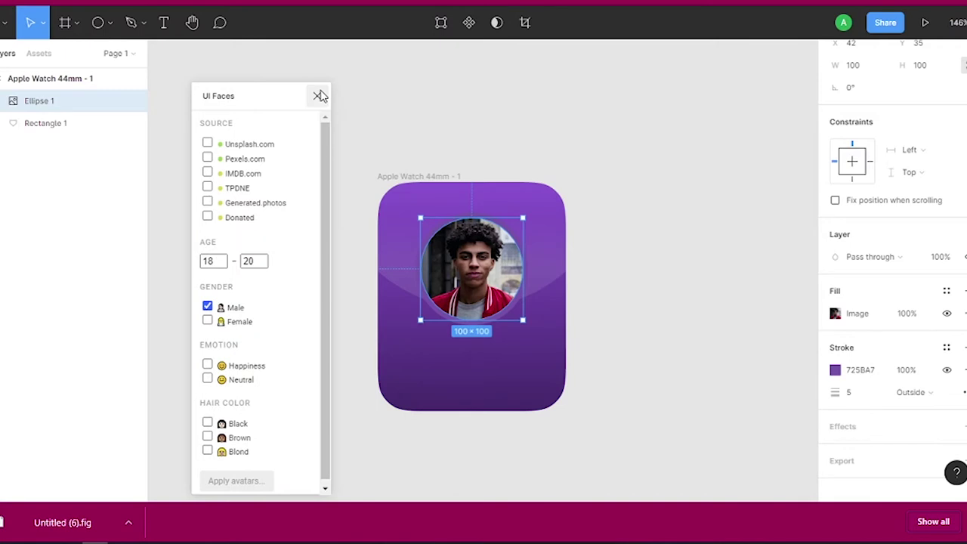
click(318, 96)
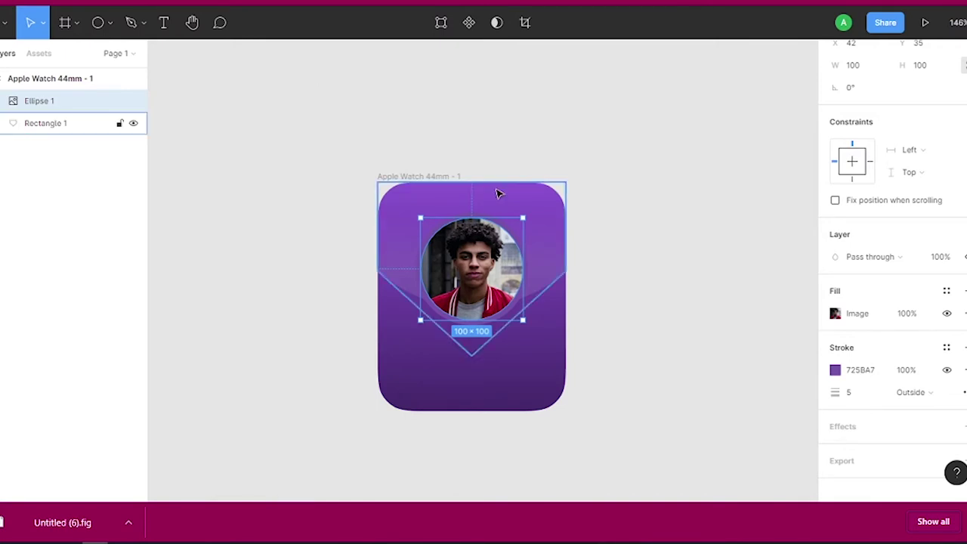
Step: Raise the avatar circle to Y 16 and set the highlight shape's height to 70
drag(496, 212, 497, 192)
scroll(870, 90, up, 2)
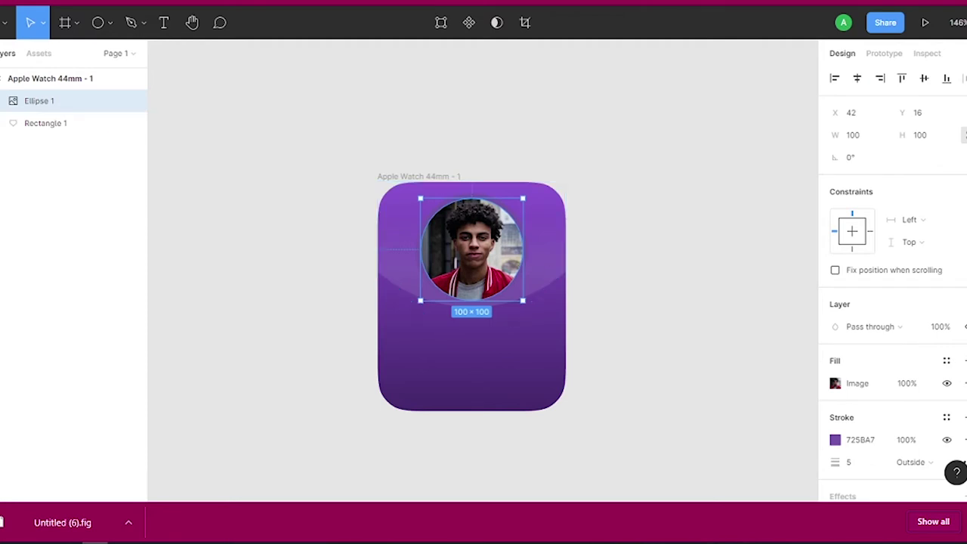
click(471, 355)
text(1)
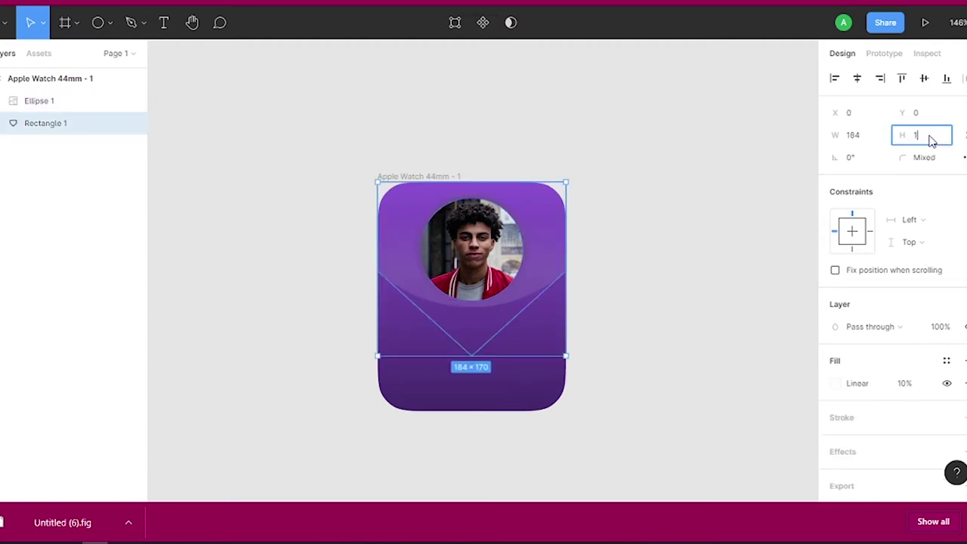
text(70)
key(Return)
key(Return)
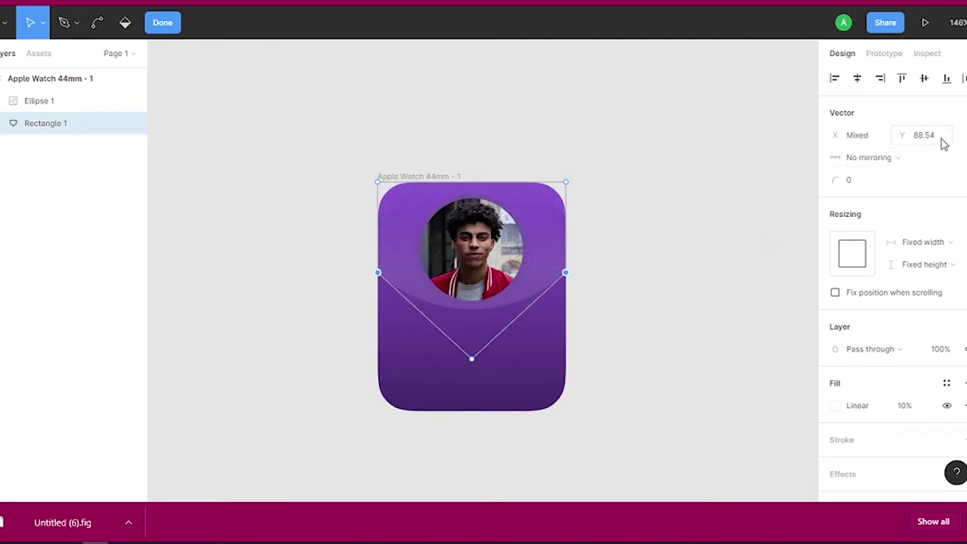
key(Escape)
click(609, 222)
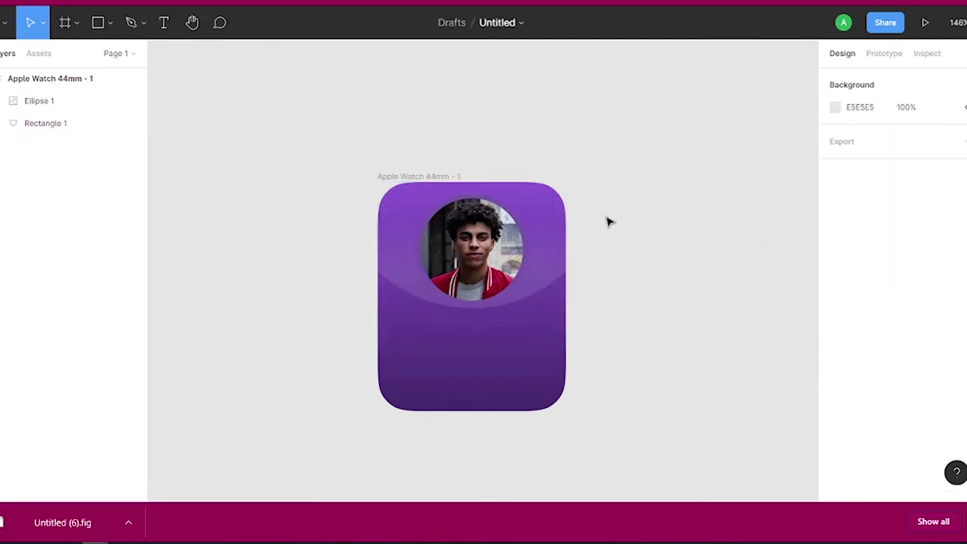
Step: Add the caller name as auto-width text in SF Pro Display Semibold 18
click(155, 22)
drag(241, 162, 337, 186)
text(Amir)
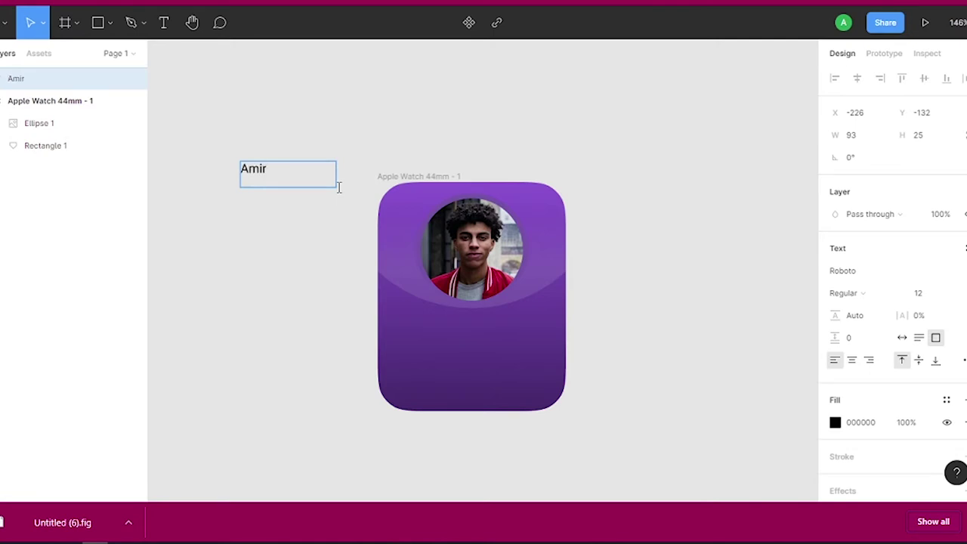
click(902, 337)
click(868, 272)
text(Pro Display)
key(Return)
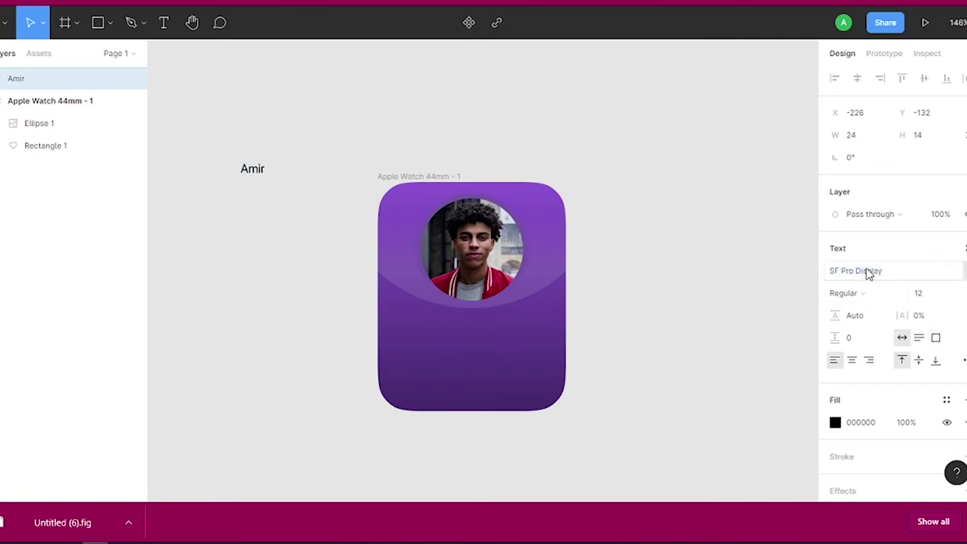
click(845, 293)
click(878, 267)
click(933, 298)
key(Return)
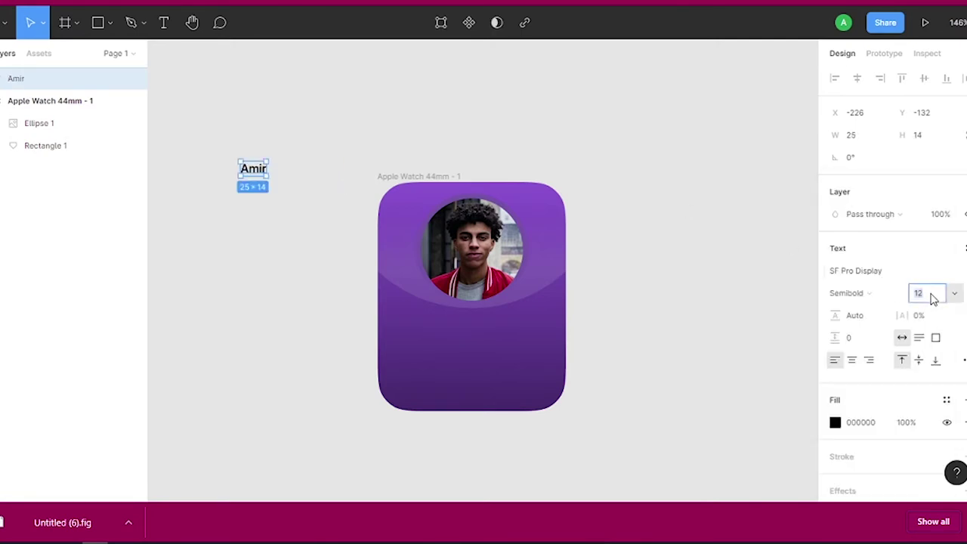
text(18)
Step: Place the name under the photo and colour it white
mouse_move(259, 177)
mouse_down()
mouse_move(491, 302)
mouse_move(471, 321)
mouse_move(471, 349)
mouse_up()
scroll(892, 340, down, 5)
click(833, 396)
click(669, 434)
click(472, 322)
Step: Turn a duplicate of the name into centred 'Incoming Call' text at size 10
double_click(471, 349)
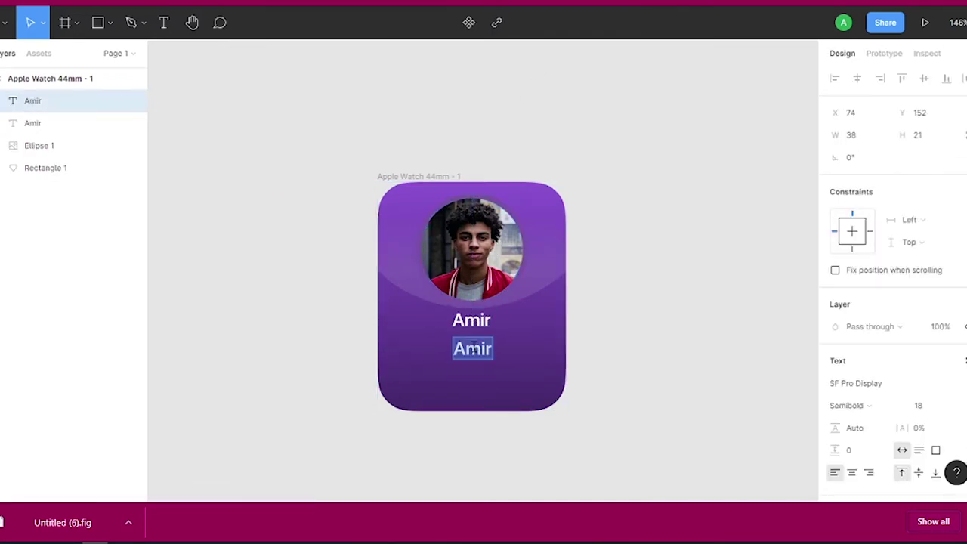
text(Incoming Call)
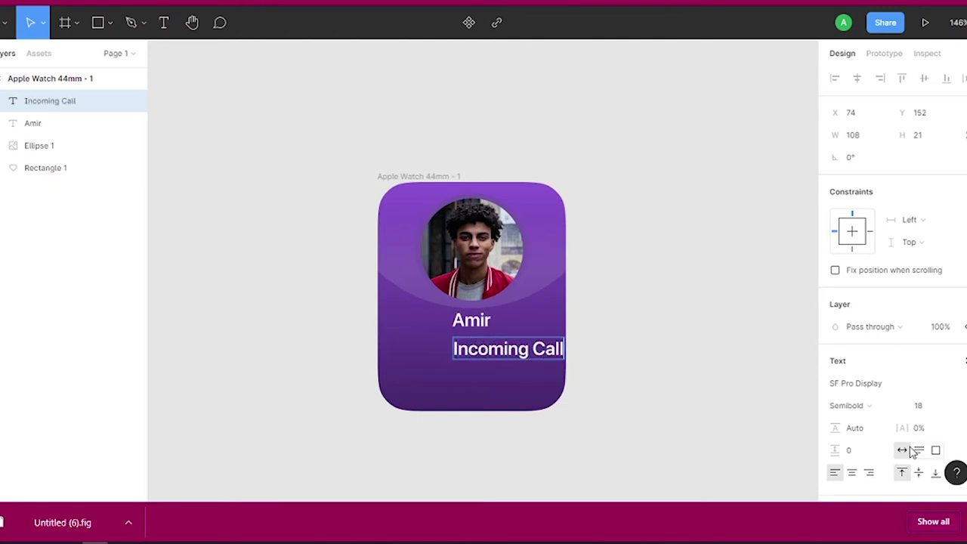
key(Escape)
click(851, 472)
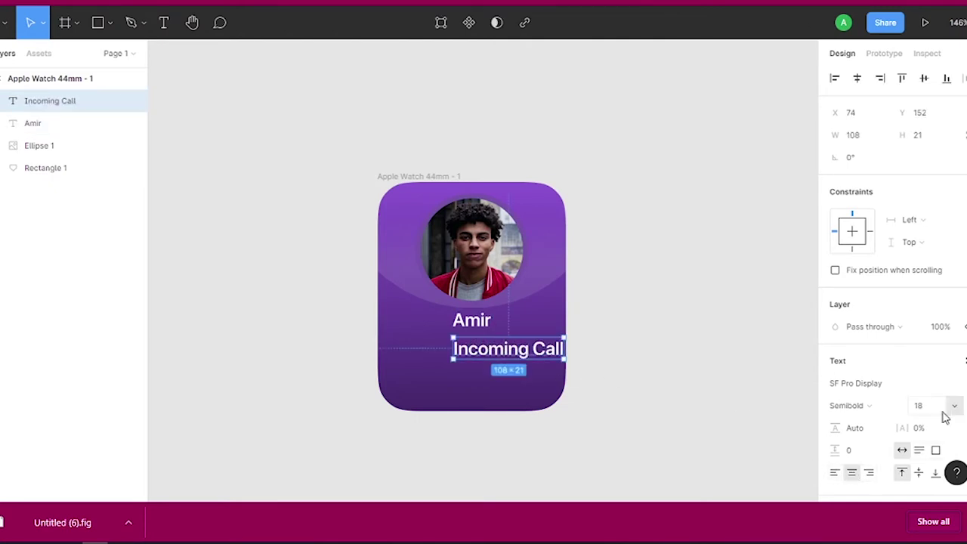
text(0)
key(Return)
Step: Make 'Incoming Call' Regular weight at 50% opacity, nudged up slightly
click(869, 406)
click(861, 368)
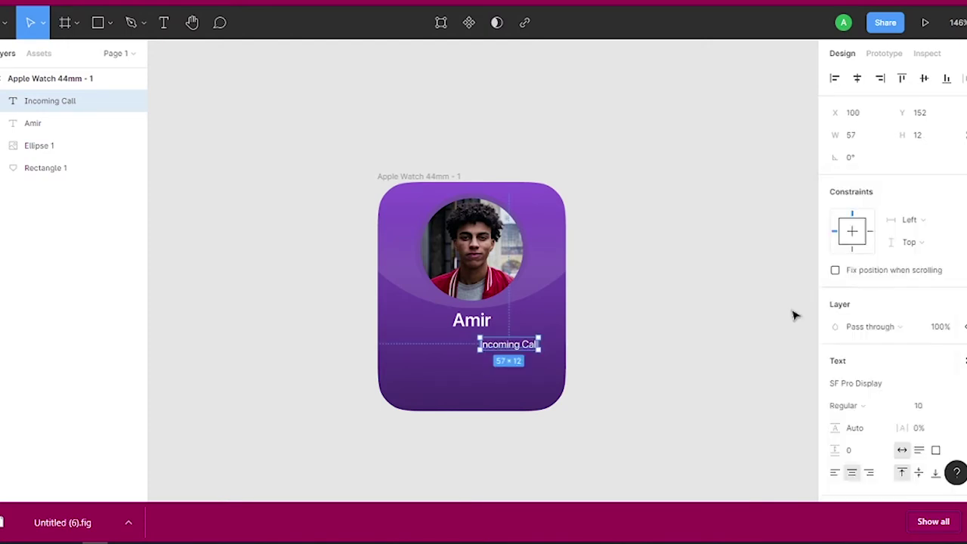
scroll(891, 302, down, 1)
text(50)
key(Return)
scroll(453, 324, up, 3)
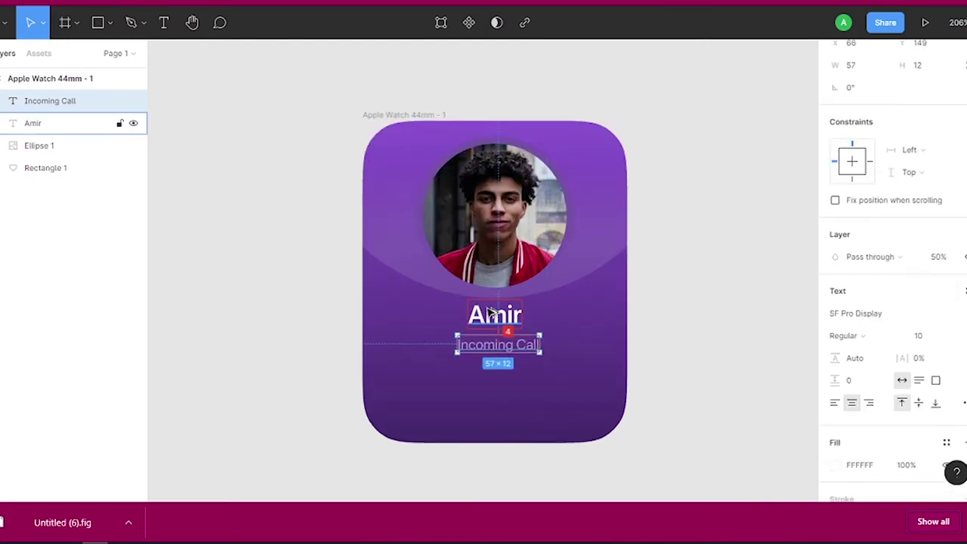
key(Up)
key(Up)
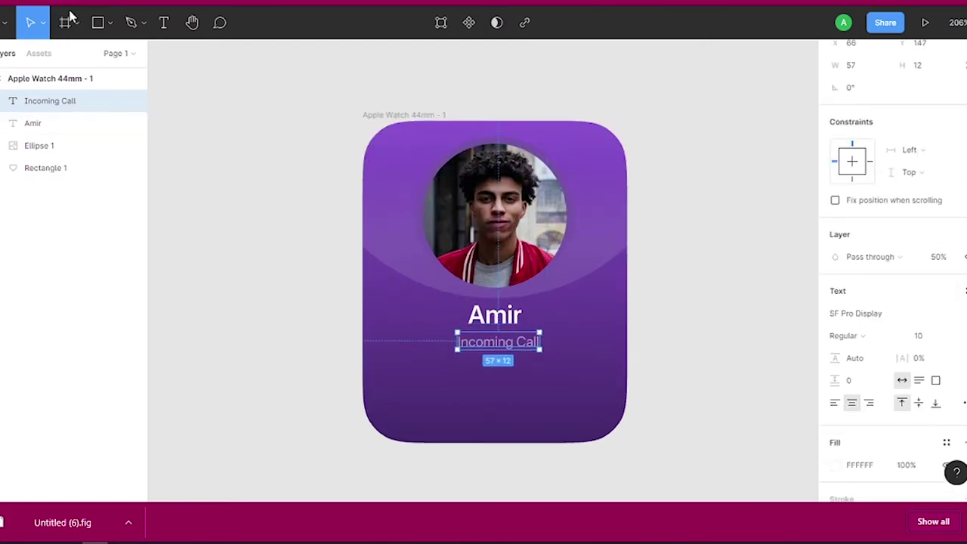
click(109, 23)
Step: Draw a 42×42 circle at the watch's bottom-left filled pink FB586B
click(86, 103)
drag(370, 372, 423, 423)
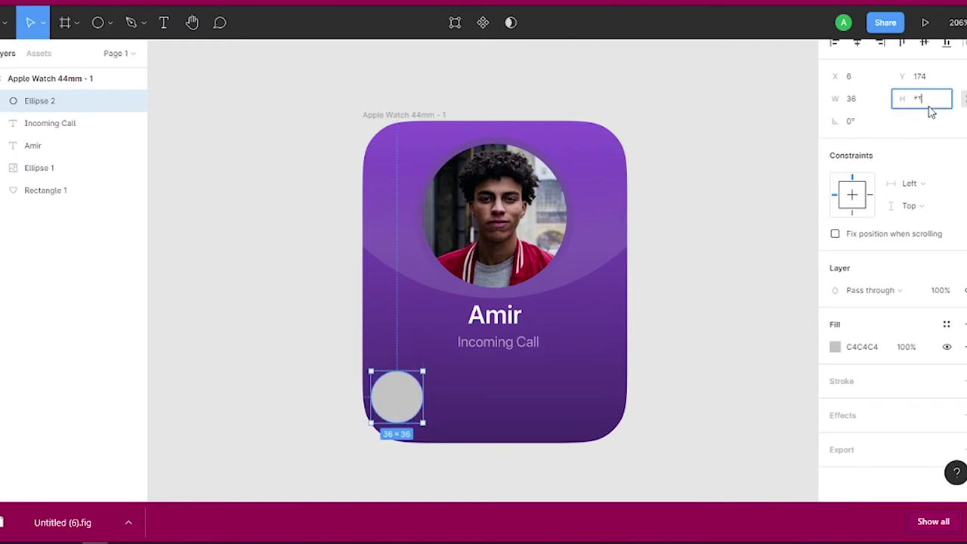
text(42)
key(Return)
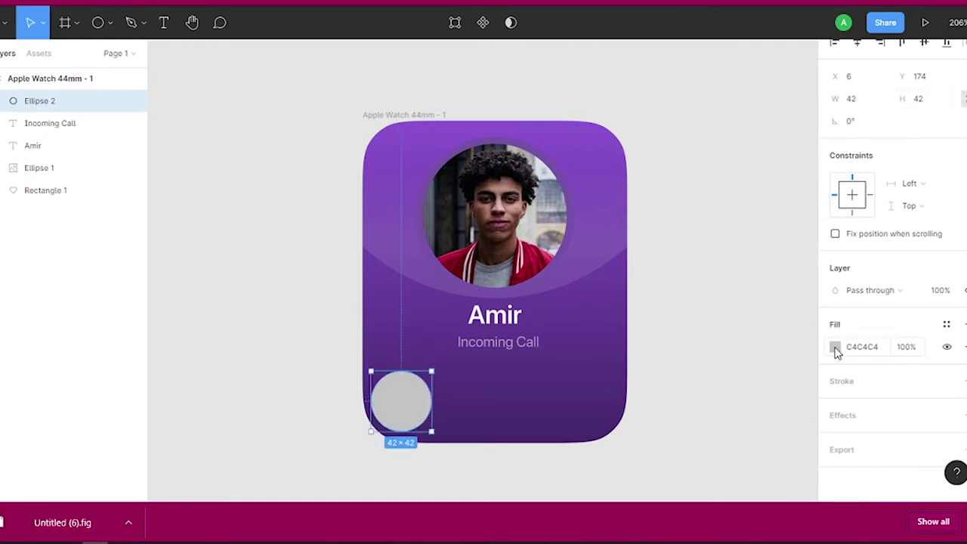
click(834, 346)
text(fb58)
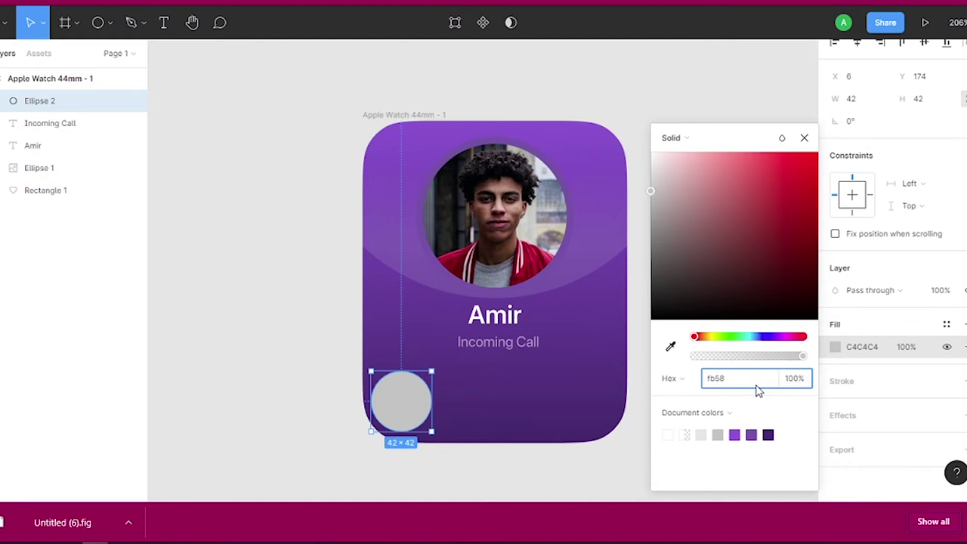
text(6b)
key(Return)
Step: Add two shadow effects, making the second an inner shadow offset 5
click(868, 417)
click(869, 417)
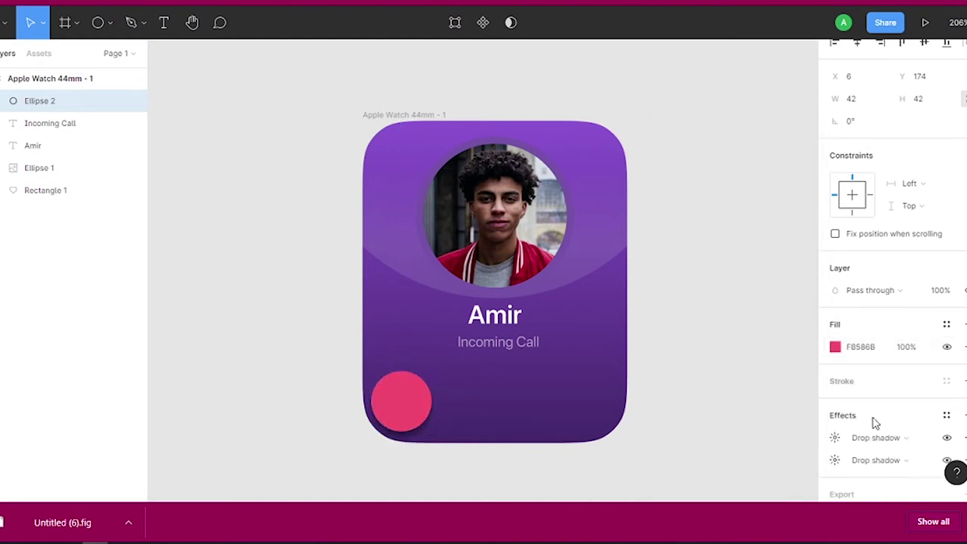
click(835, 460)
click(667, 473)
click(906, 460)
click(894, 430)
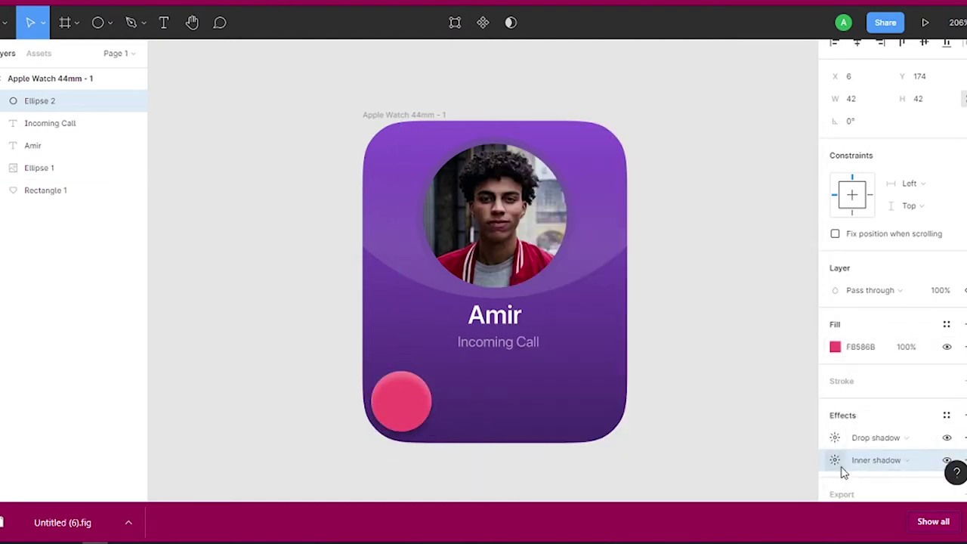
click(835, 460)
click(687, 452)
text(5)
key(Tab)
text(5)
Step: Set shadow opacity 20 and make the first effect an inner shadow offset -5
click(737, 473)
text(20)
click(877, 437)
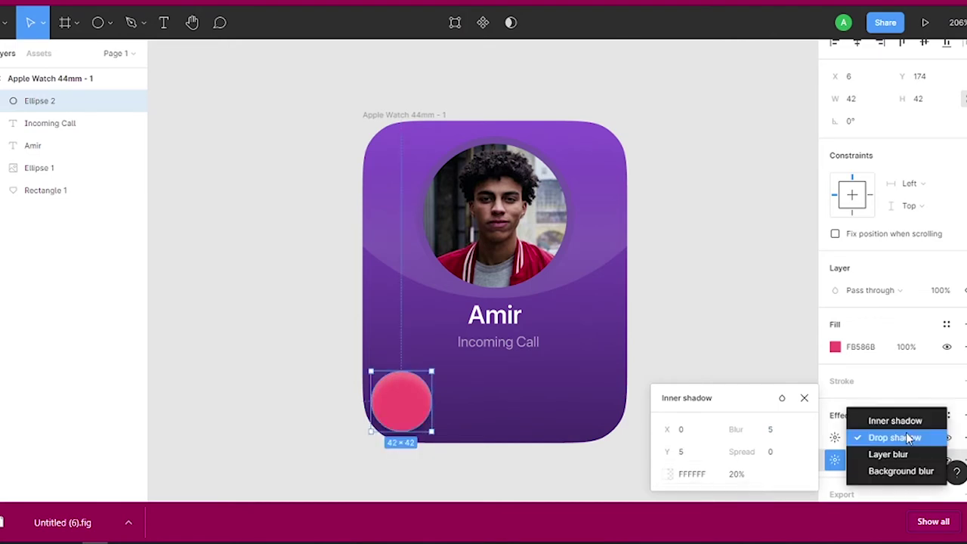
click(881, 422)
key(Tab)
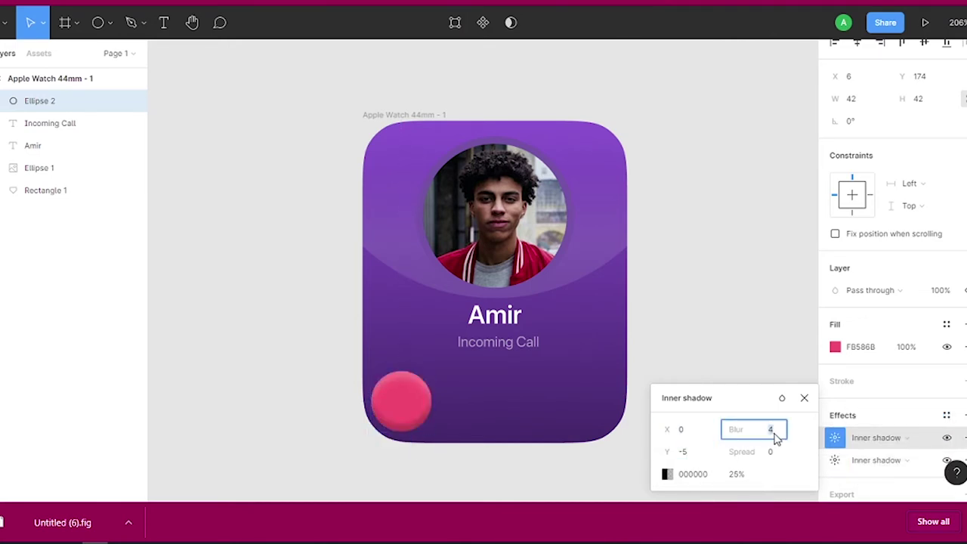
key(BackSpace)
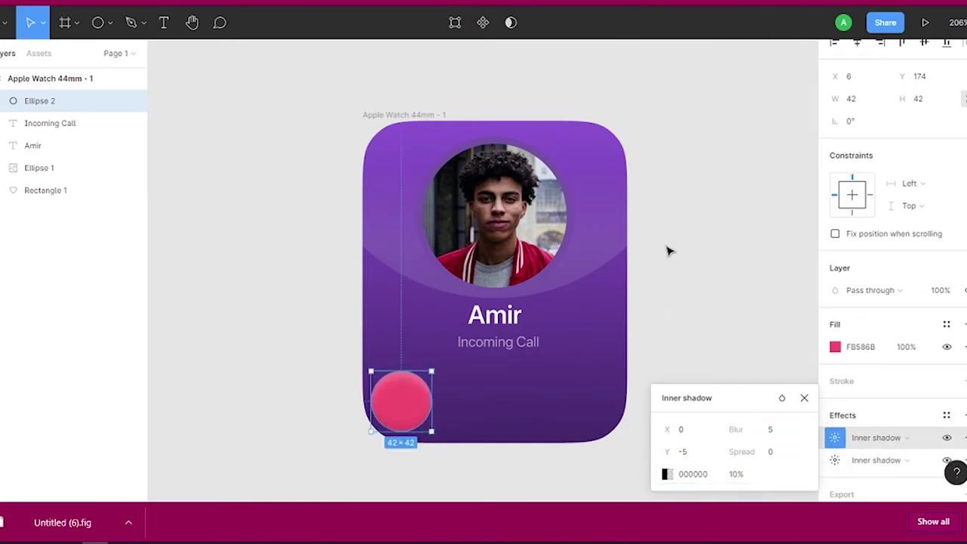
click(404, 404)
Step: Duplicate the pink button to its right and fill the copy purple 7A70FB
key(ctrl+d)
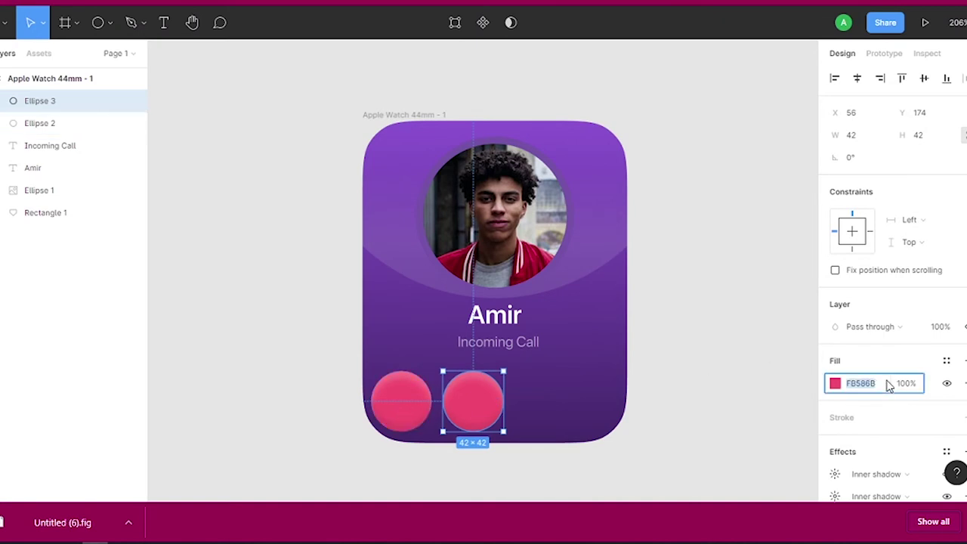
text(7A70FB)
key(Return)
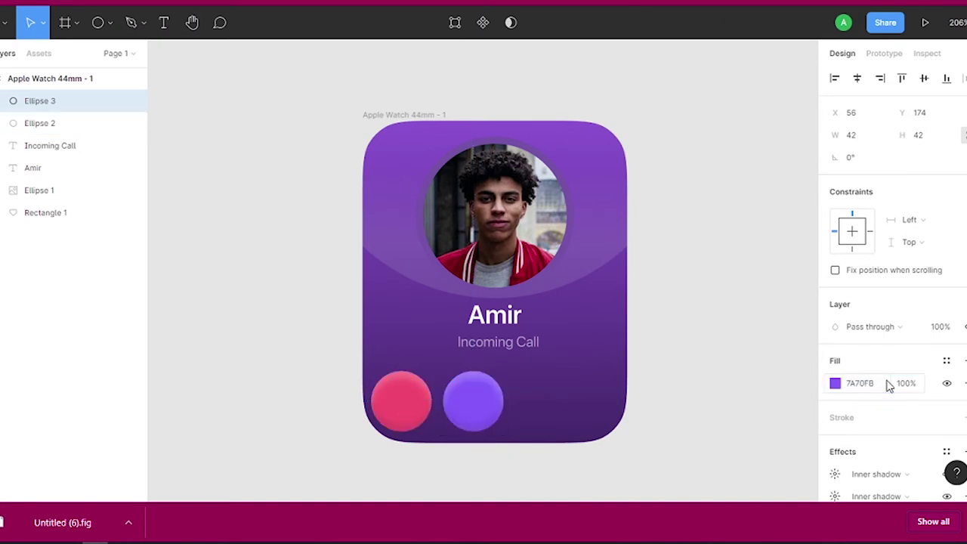
right_click(222, 182)
Step: Insert Iconly Call and Message icons and move them beside the watch
click(423, 342)
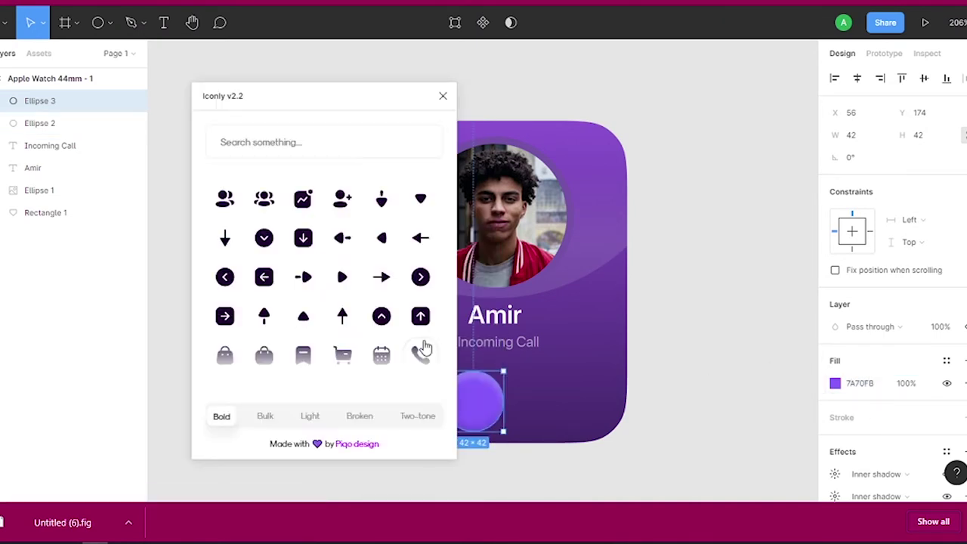
click(421, 350)
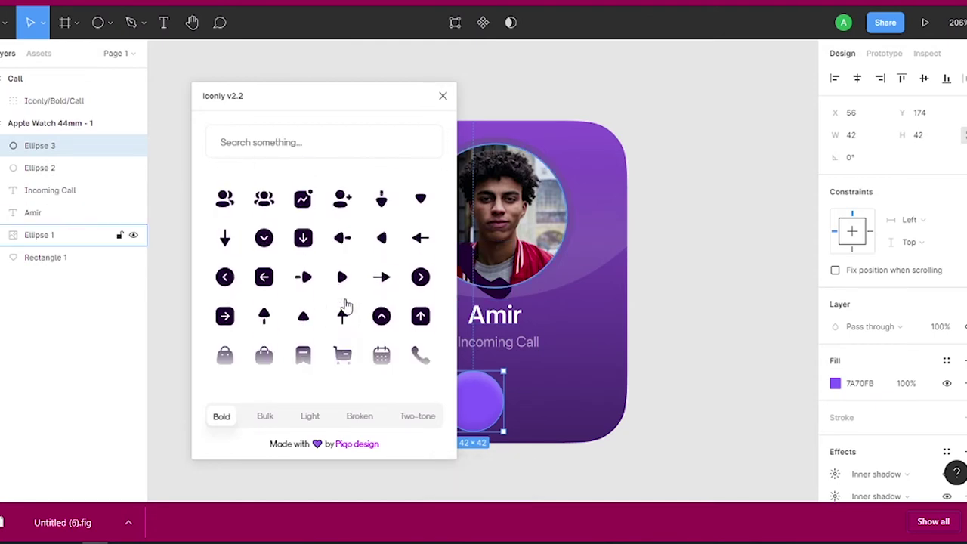
scroll(344, 305, down, 3)
click(341, 235)
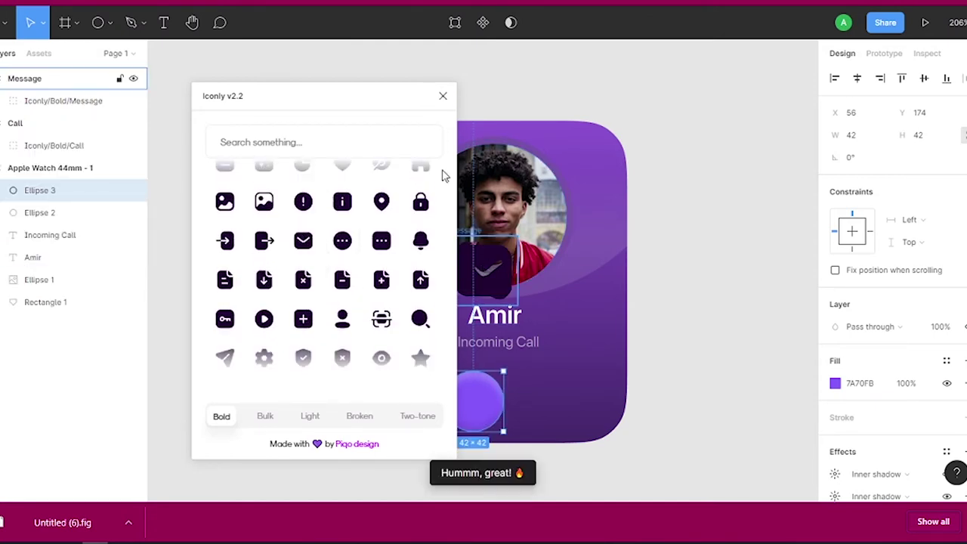
click(443, 95)
mouse_move(483, 268)
mouse_down()
mouse_move(668, 327)
mouse_move(591, 364)
mouse_up()
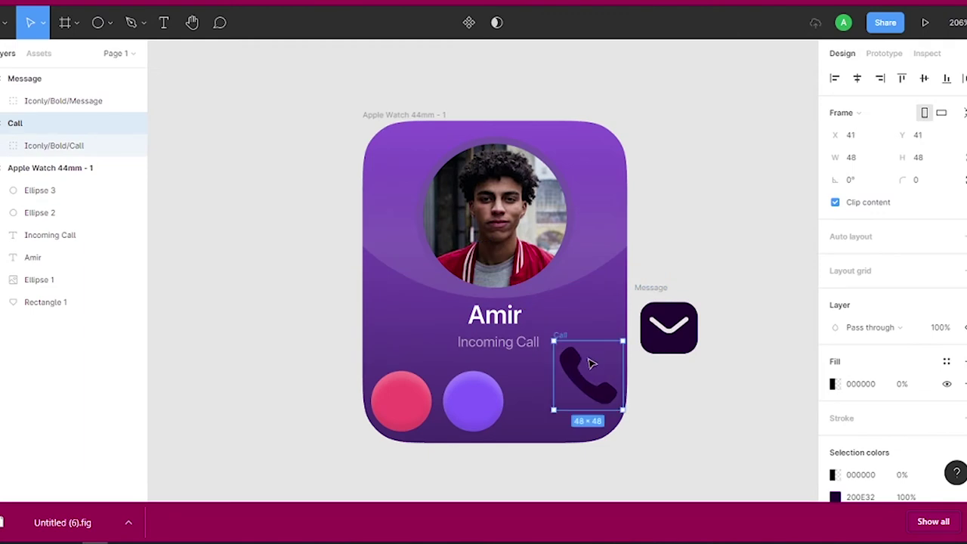
Step: Resize the call icon to 24, make it white, and place it on both buttons
key(Return)
click(835, 497)
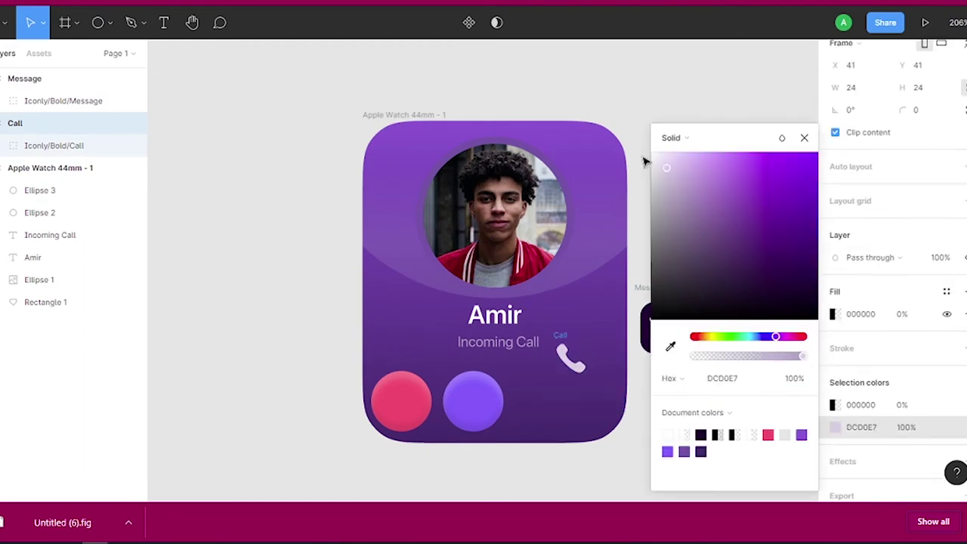
click(578, 416)
drag(569, 356, 428, 372)
shift+click(431, 374)
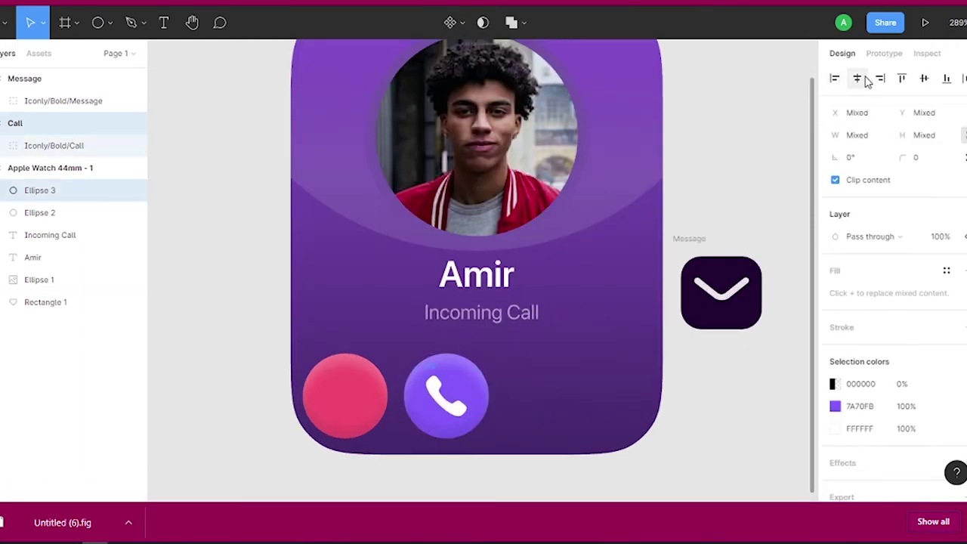
drag(32, 182, 32, 177)
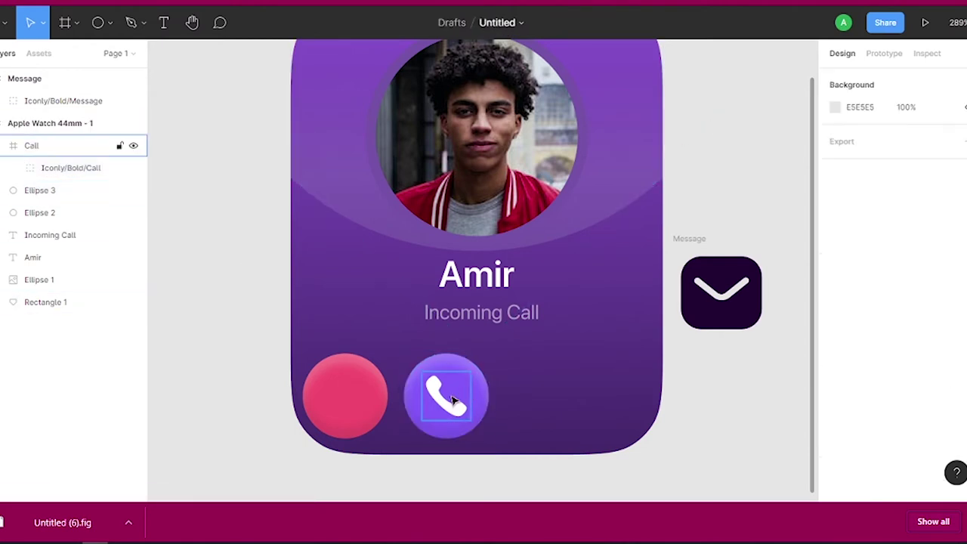
drag(445, 397, 345, 395)
text(13)
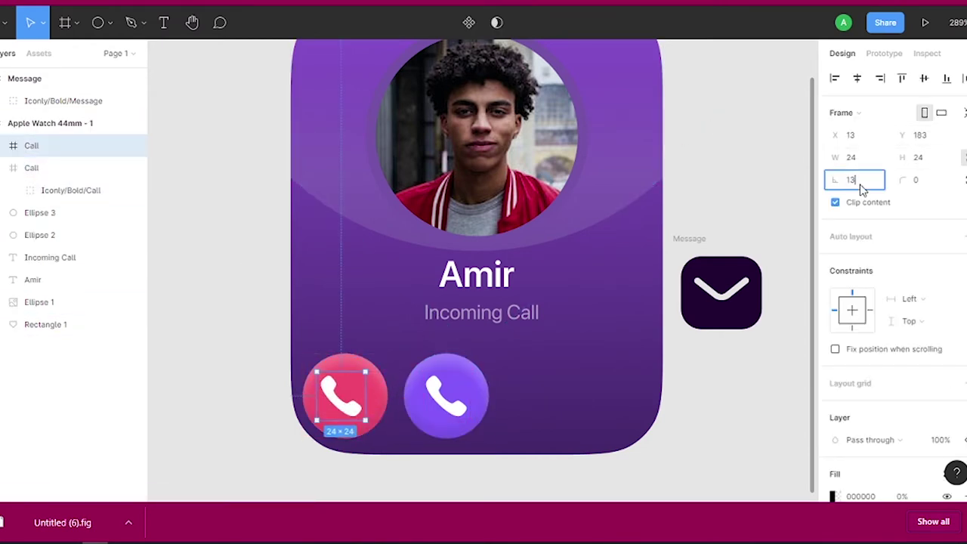
Step: Rotate the hang-up icon to -135° and group each call button with its icon
text(5)
key(Return)
text(5)
key(Return)
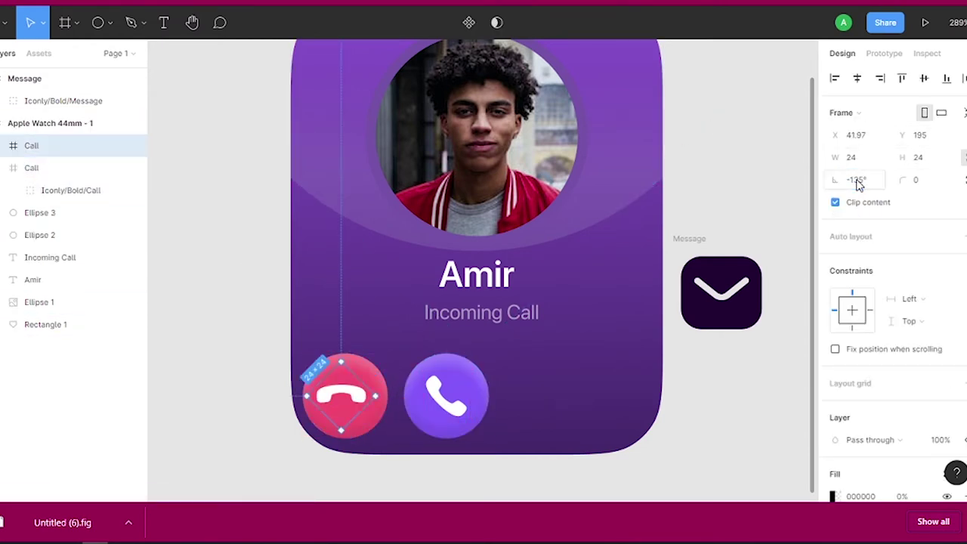
click(360, 367)
click(446, 365)
click(371, 371)
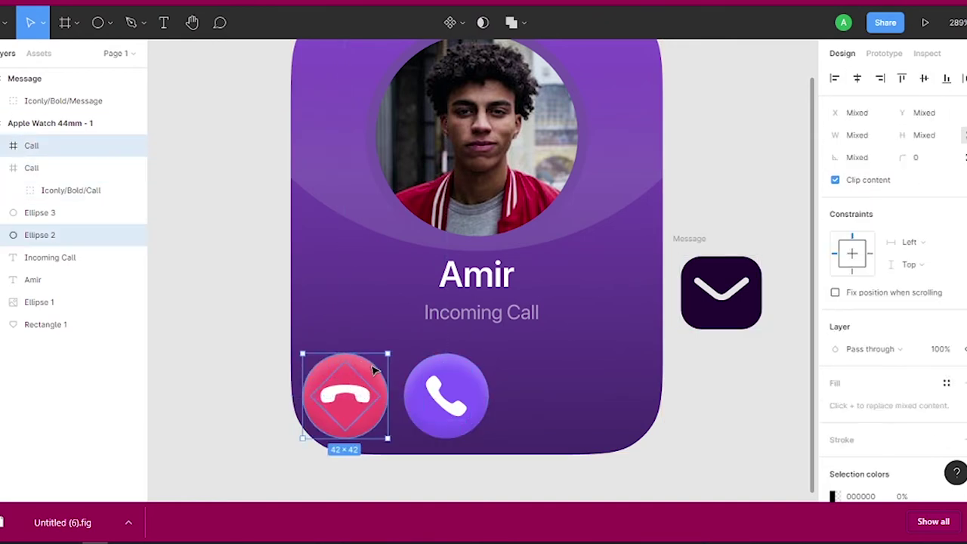
key(ctrl+g)
click(446, 392)
key(ctrl+g)
Step: Spread the buttons apart, moving the grouped call button to the watch's right side
drag(345, 373, 361, 355)
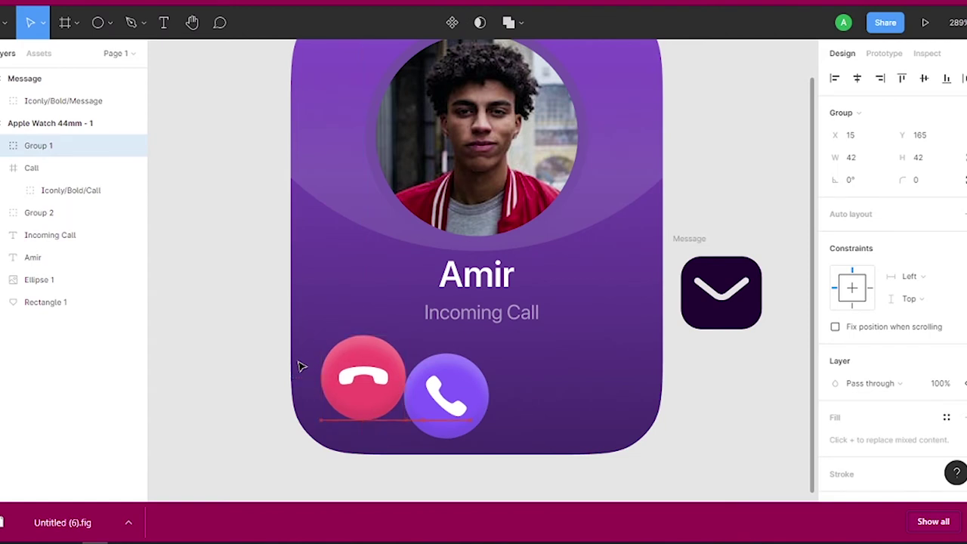
drag(453, 374, 582, 367)
key(ctrl+z)
click(450, 387)
shift+click(450, 386)
key(ctrl+g)
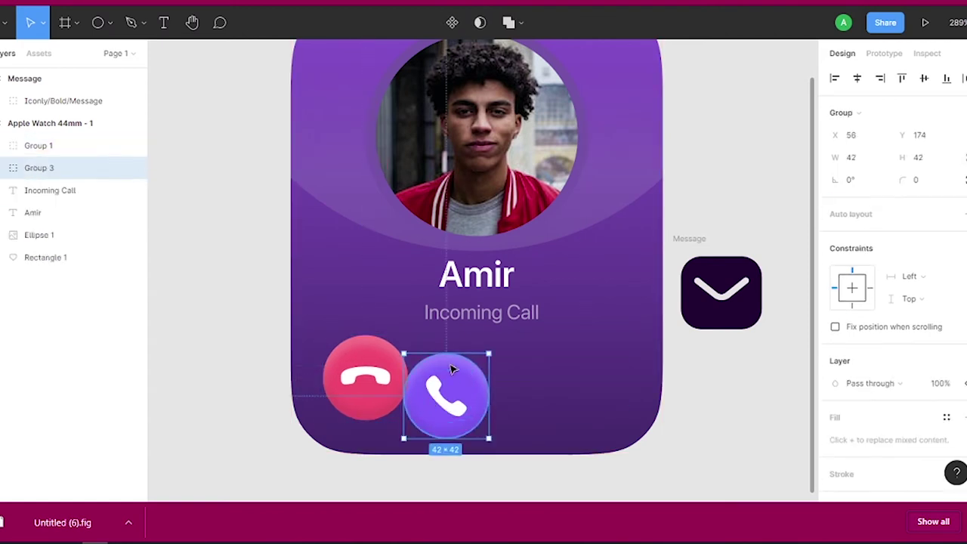
drag(450, 387, 592, 382)
shift+click(365, 378)
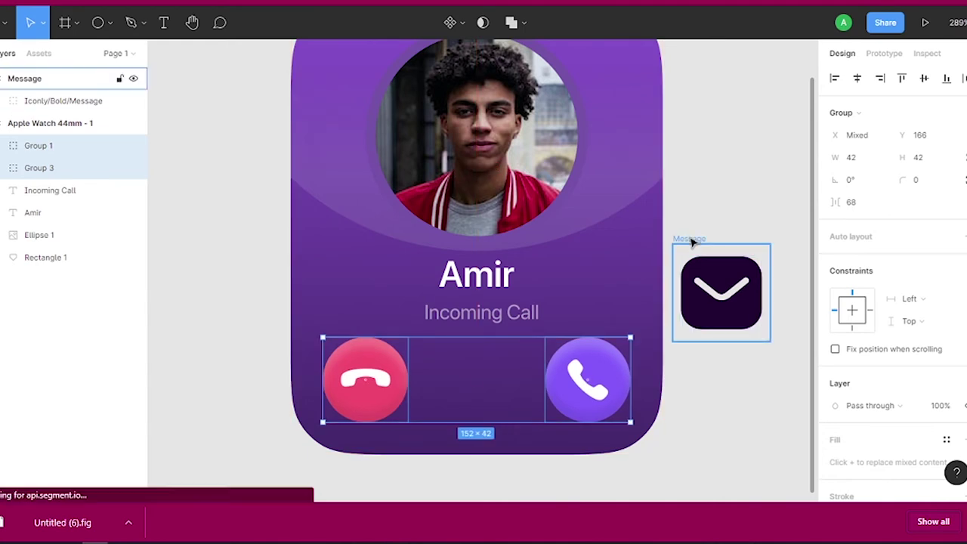
Step: Resize the message icon to 20×20 and place it between the two call buttons
click(717, 291)
click(918, 157)
text(20)
key(Return)
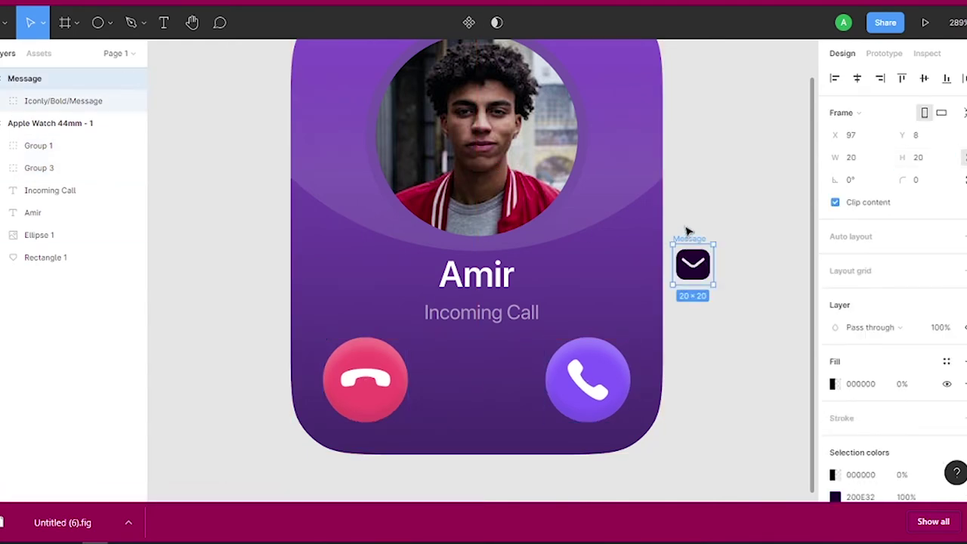
drag(687, 230, 469, 349)
Step: Dim the white message icon to 50% layer opacity
scroll(852, 340, down, 5)
click(835, 381)
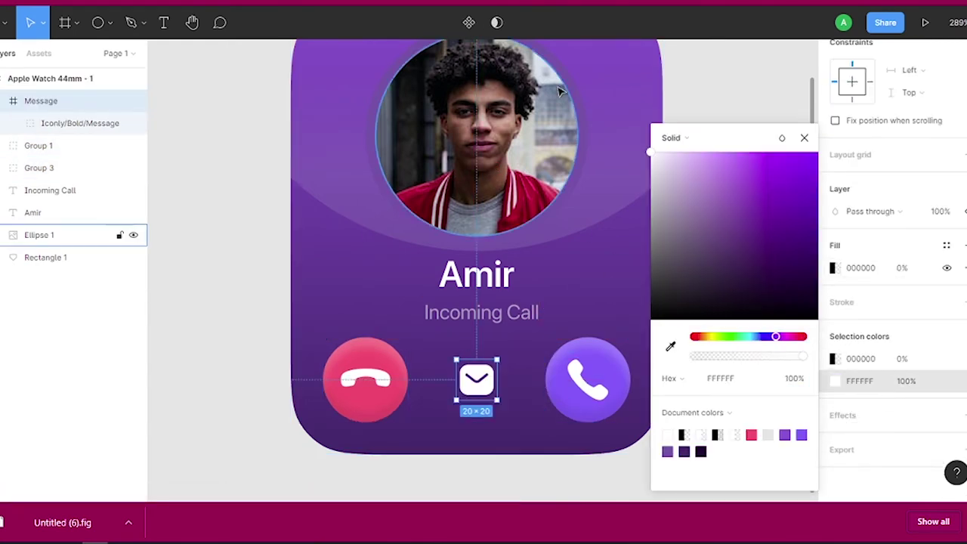
click(907, 381)
click(940, 211)
text(50)
key(Return)
Step: Alt-drag the watch frame right to create Apple Watch 44mm - 2
scroll(916, 79, up, 5)
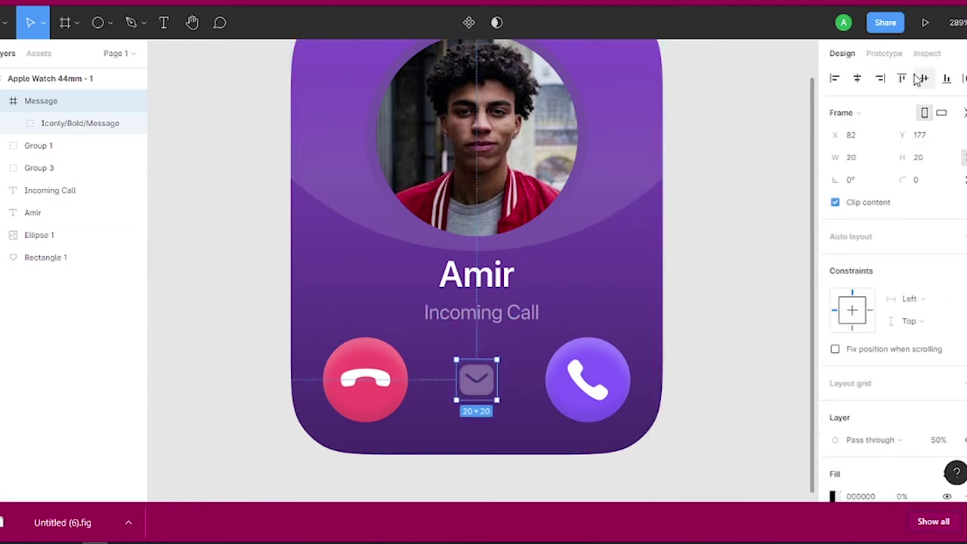
scroll(660, 254, down, 3)
click(660, 255)
scroll(454, 250, right, 5)
click(259, 103)
drag(259, 103, 498, 103)
Step: Empty the copied watch and paste the chat-bubble illustration near its top
click(675, 219)
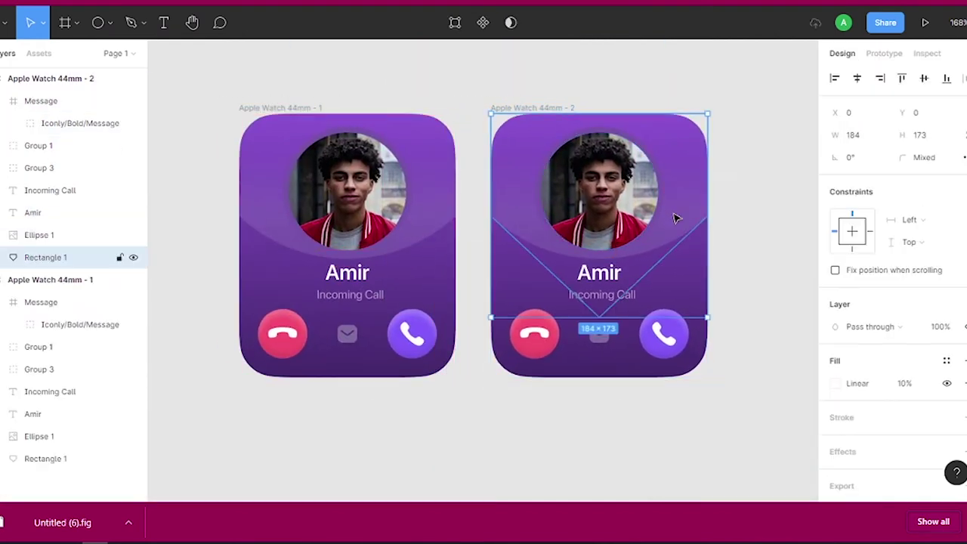
key(Delete)
click(597, 189)
key(Delete)
key(Delete)
key(ctrl+v)
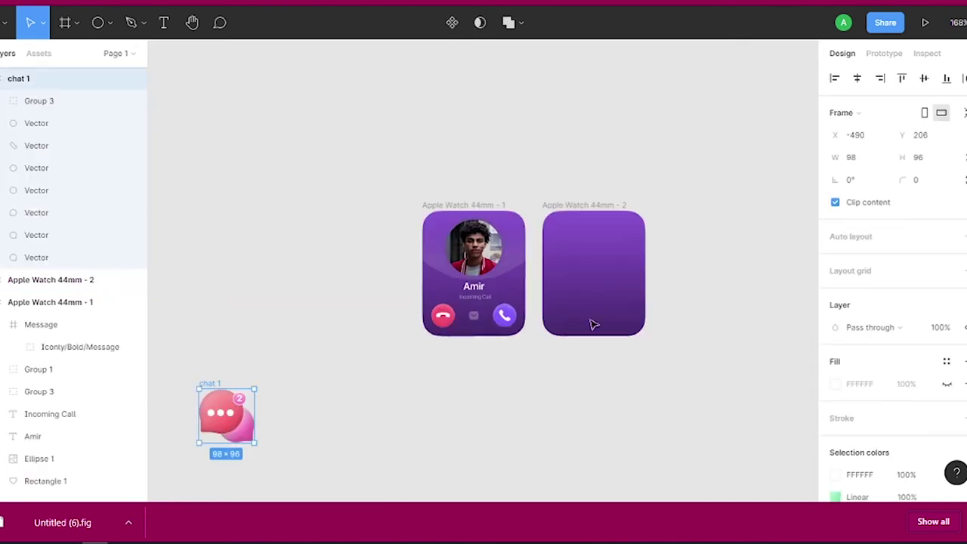
drag(226, 415, 559, 287)
scroll(547, 214, up, 3)
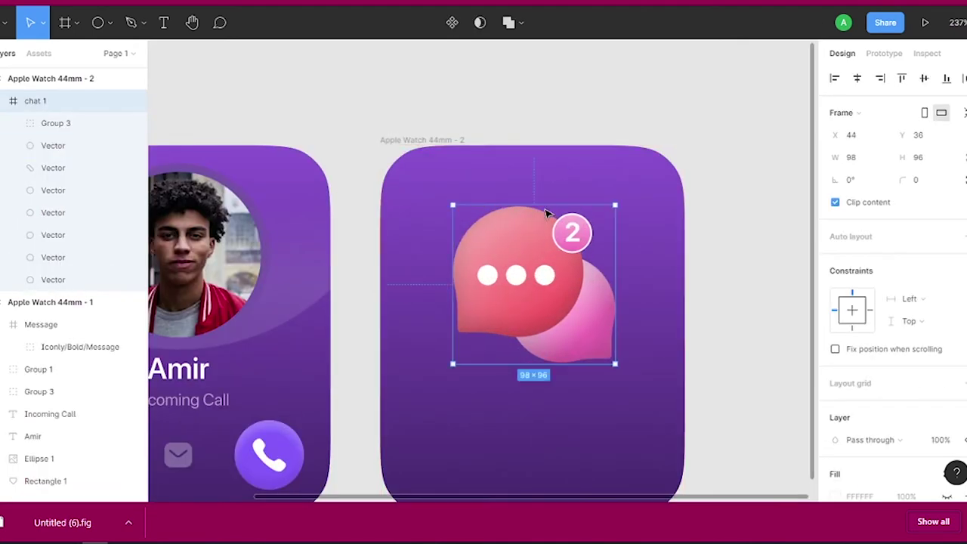
drag(547, 214, 545, 181)
Step: Add a white Semibold 12 'Skip' label in the second watch's top-right corner
click(857, 78)
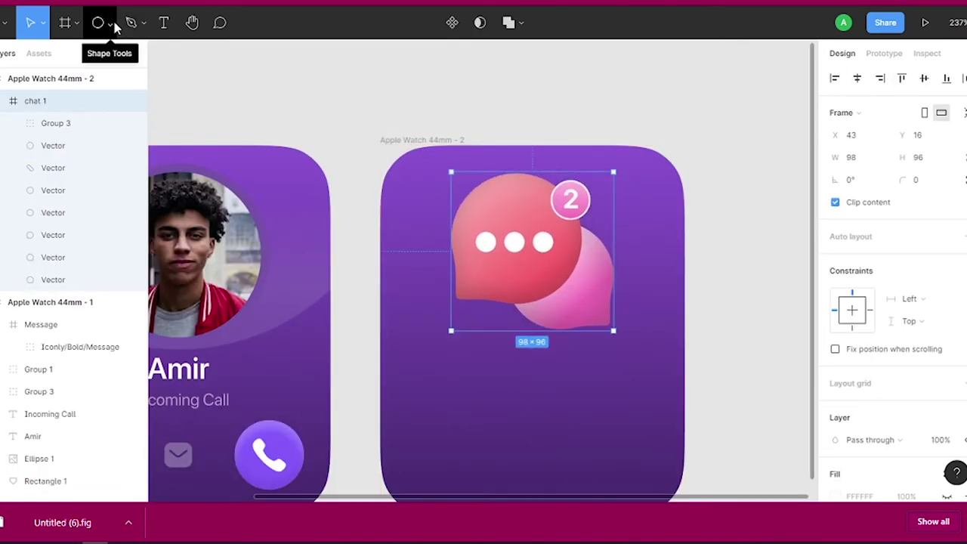
click(164, 23)
drag(396, 102, 511, 121)
text(Skip)
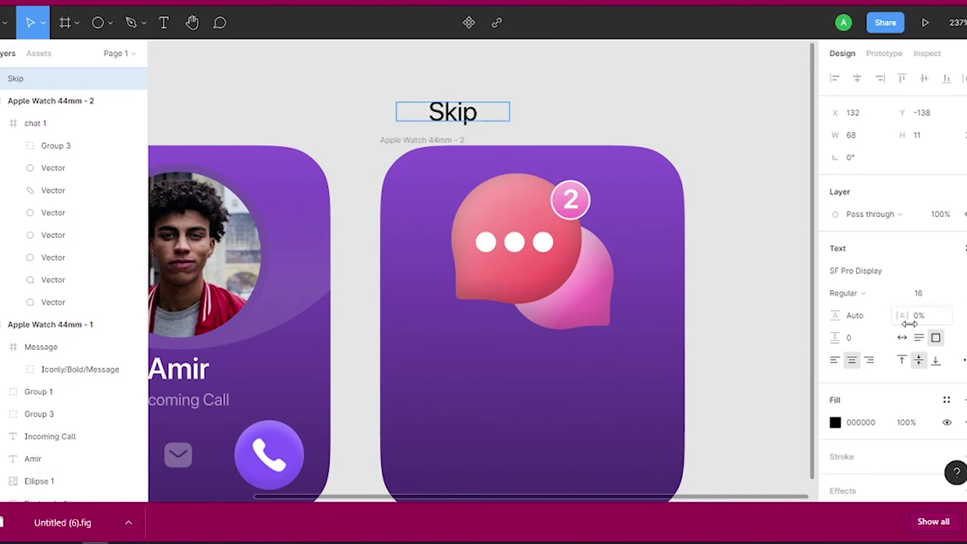
click(902, 337)
click(846, 292)
click(869, 268)
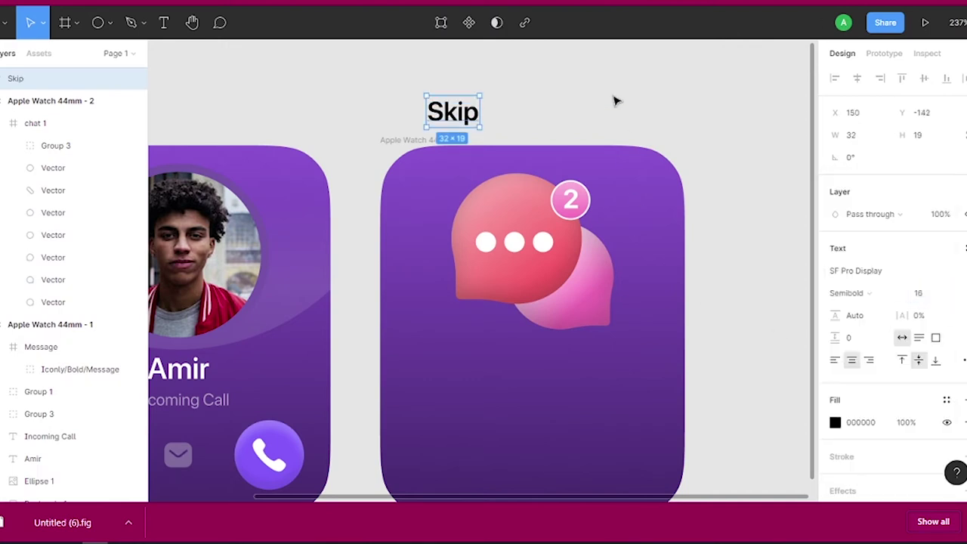
text(12)
key(Return)
click(835, 423)
click(661, 152)
drag(452, 112, 628, 185)
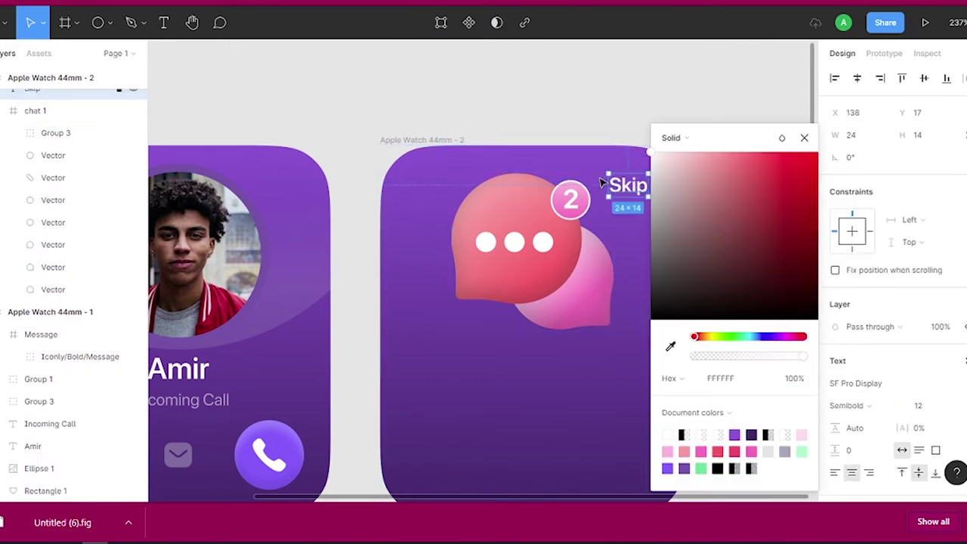
key(Escape)
Step: Select the name and Incoming Call texts on the first watch
mouse_move(659, 138)
mouse_down()
mouse_move(612, 92)
mouse_move(501, 112)
mouse_up()
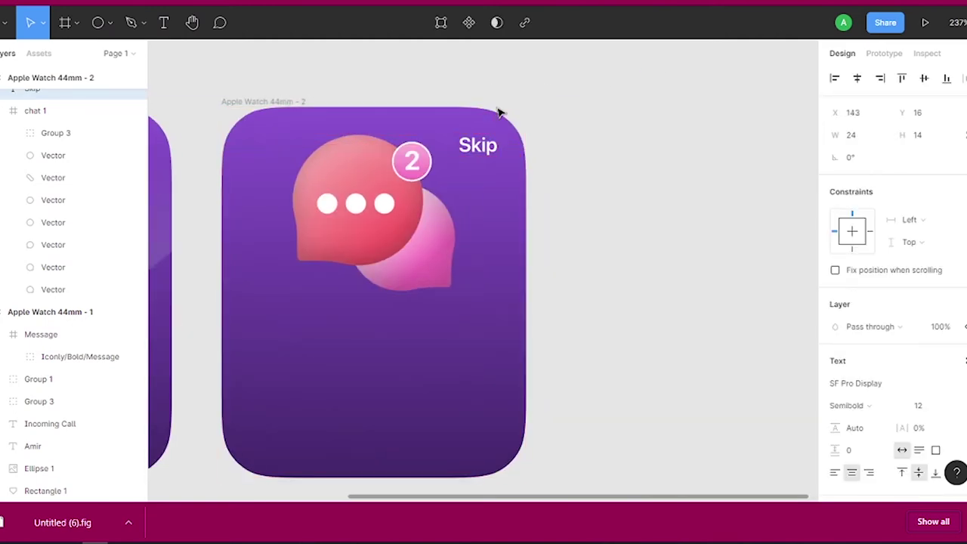
scroll(556, 110, down, 3)
click(184, 263)
shift+click(204, 284)
Step: Copy the two texts into the second watch and reword them to 'New Message' and 'From Ali'
key(ctrl+c)
click(356, 101)
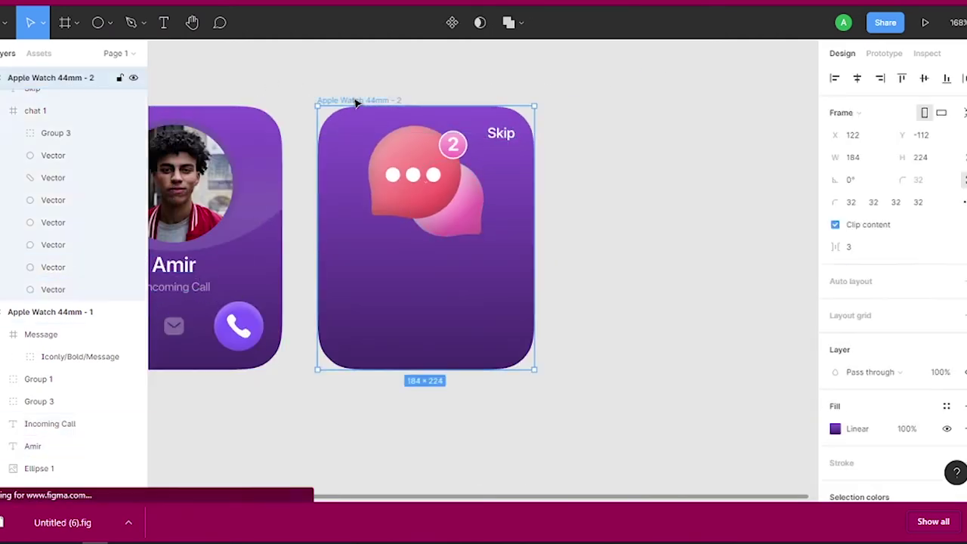
key(ctrl+v)
double_click(425, 265)
text(New)
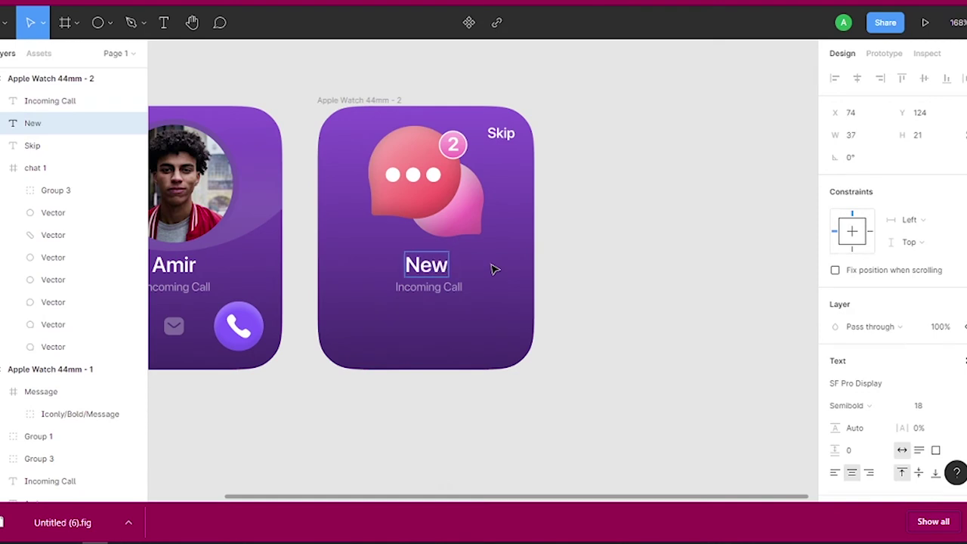
text( Message)
click(459, 287)
text(F)
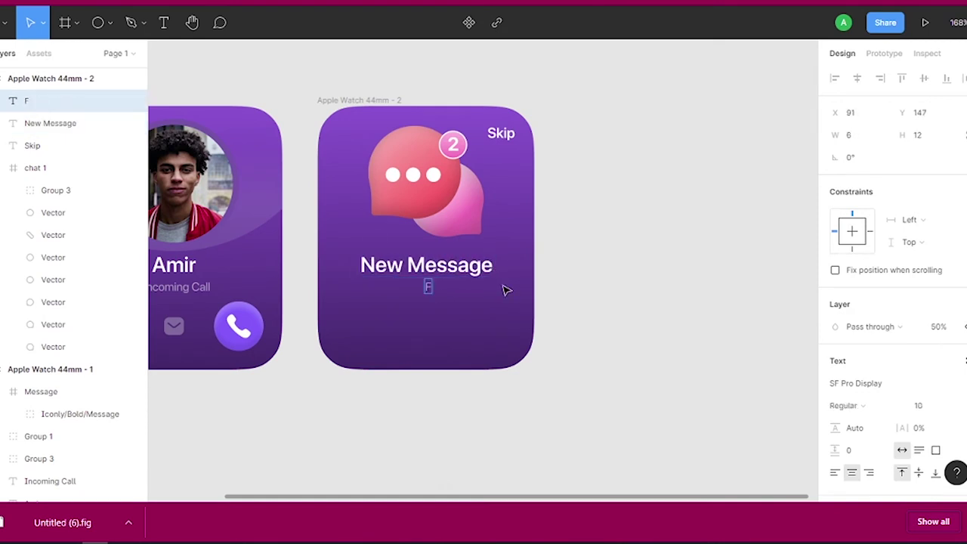
text(rom Ali)
key(Escape)
click(591, 216)
Step: Draw a 36-high bar below 'From Ali' and round it into a pill
click(108, 22)
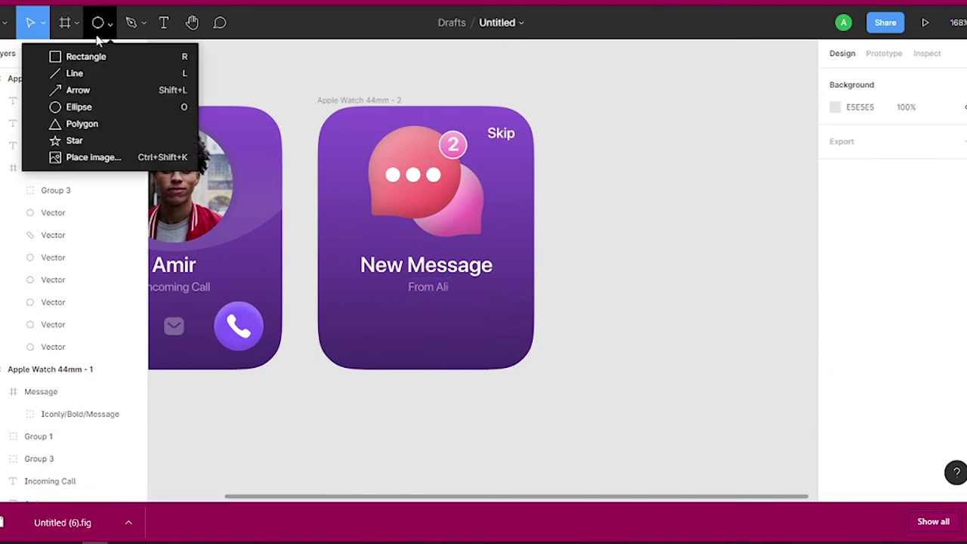
click(85, 55)
drag(333, 310, 512, 340)
text(6)
key(Return)
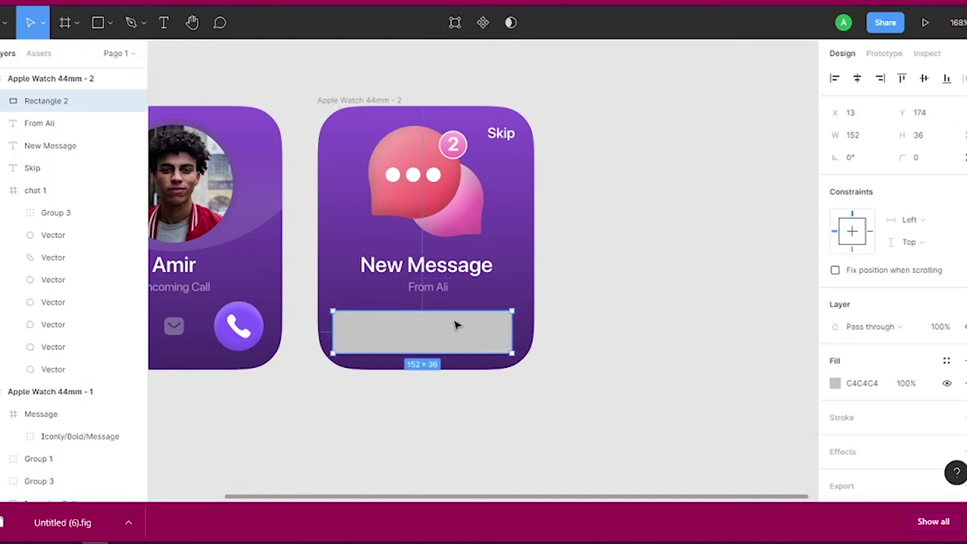
scroll(347, 317, up, 5)
drag(335, 320, 542, 323)
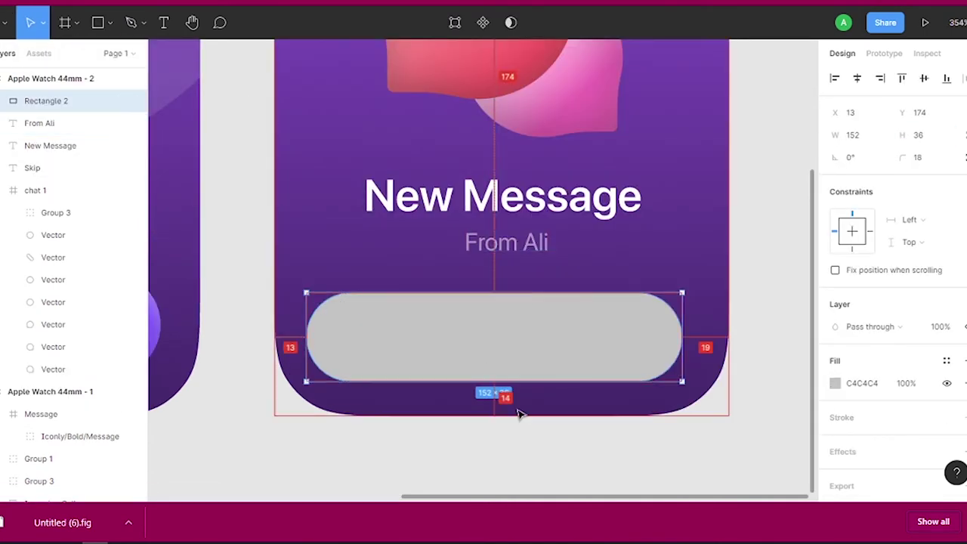
Step: Fill the pill white at 10% opacity and add a Background blur effect
click(589, 466)
scroll(574, 450, down, 3)
click(550, 404)
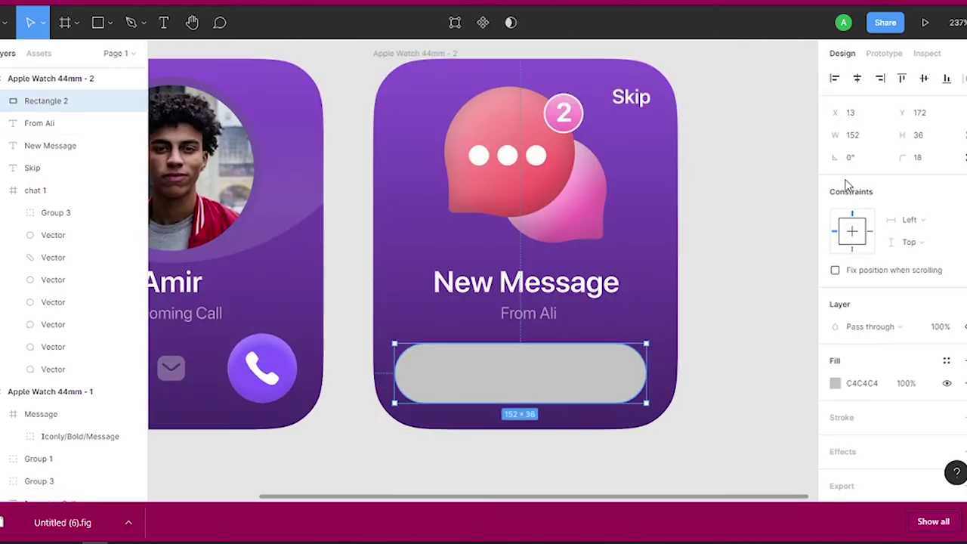
click(835, 383)
click(906, 383)
text(0)
key(Return)
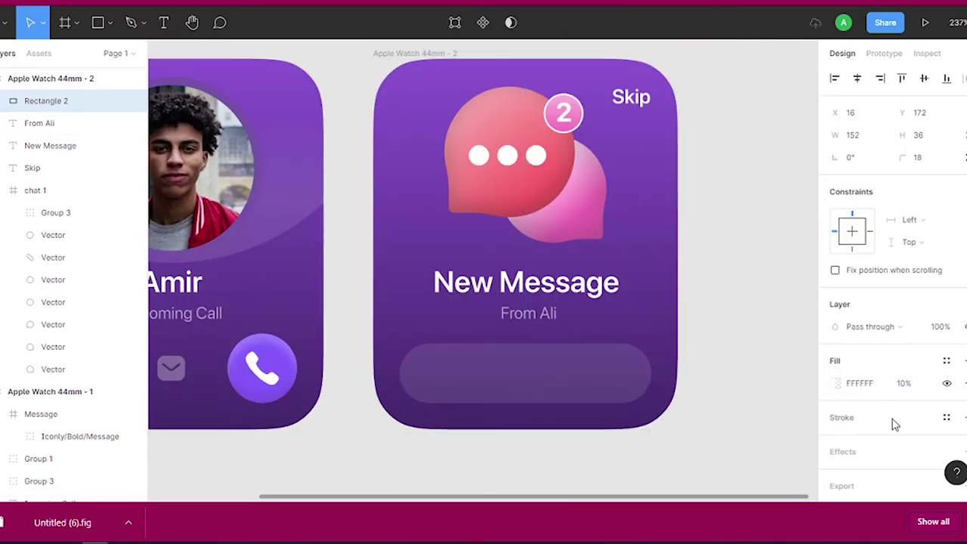
scroll(894, 423, down, 1)
click(947, 414)
click(884, 437)
click(896, 471)
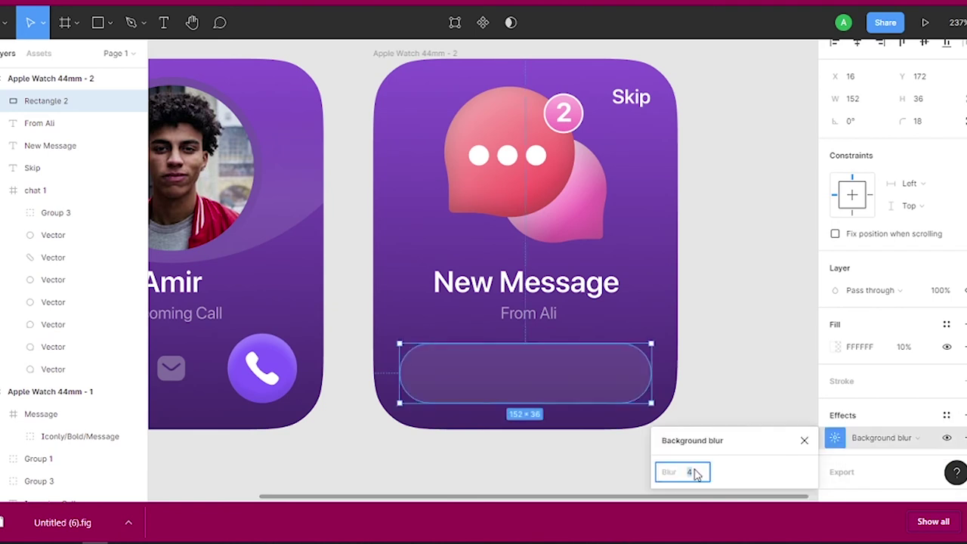
key(Escape)
Step: Copy the purple call circle to the pill's left end and shrink it to 30×30
key(ctrl+c)
key(ctrl+v)
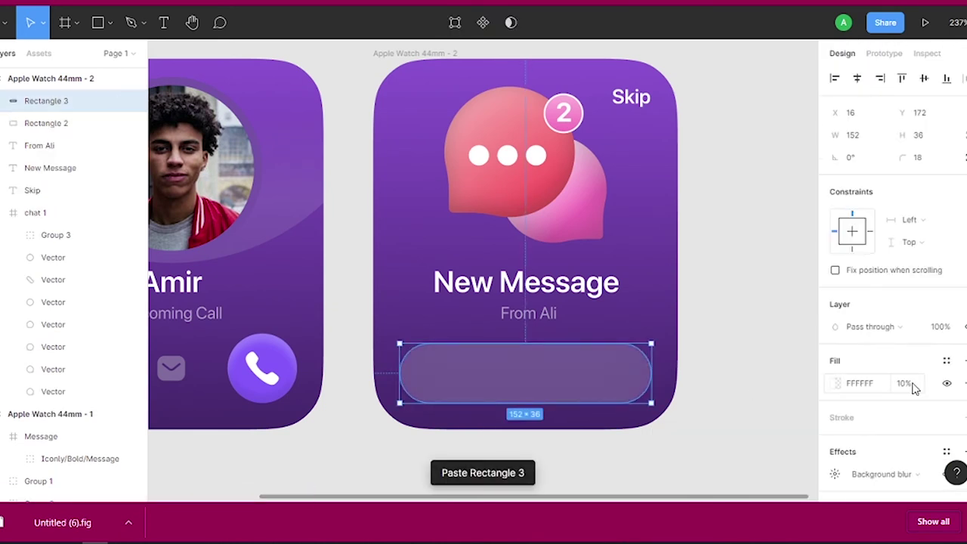
click(280, 343)
click(279, 344)
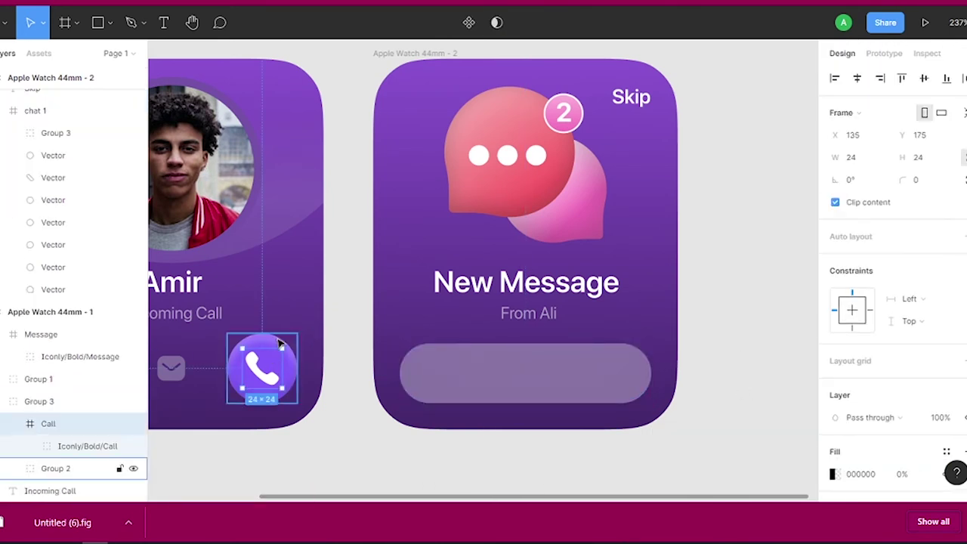
click(279, 343)
click(281, 353)
key(ctrl+c)
click(424, 355)
key(ctrl+v)
mouse_move(627, 370)
mouse_down()
mouse_move(453, 355)
mouse_move(446, 369)
mouse_up()
text(30)
key(Return)
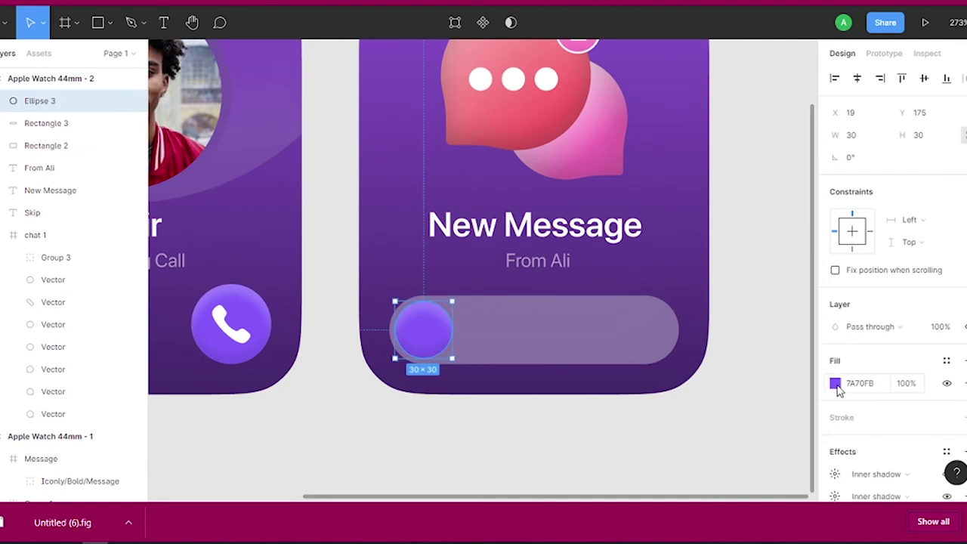
Step: Give the knob a horizontal linear gradient ending in an opaque deeper purple
click(834, 382)
click(688, 137)
click(689, 154)
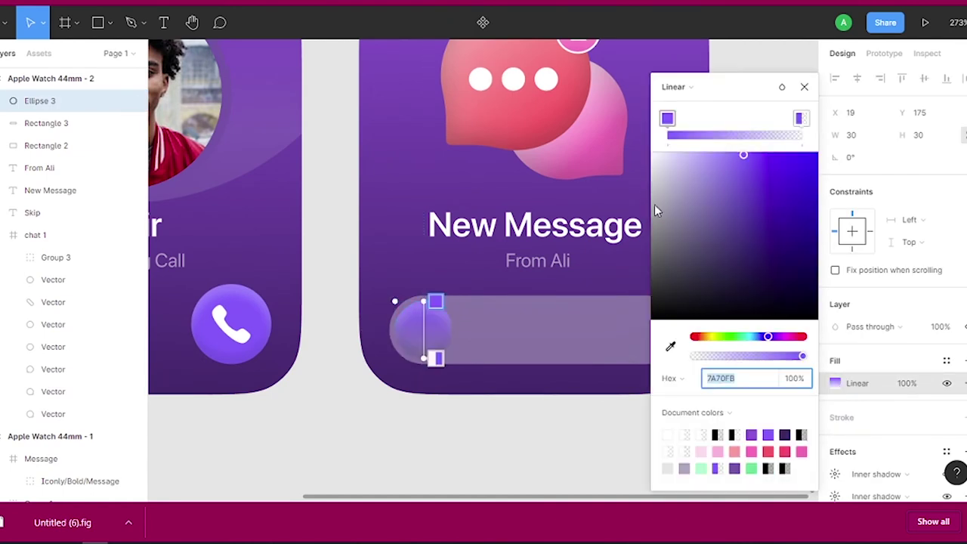
scroll(430, 352, up, 5)
drag(425, 365, 365, 308)
drag(423, 252, 479, 306)
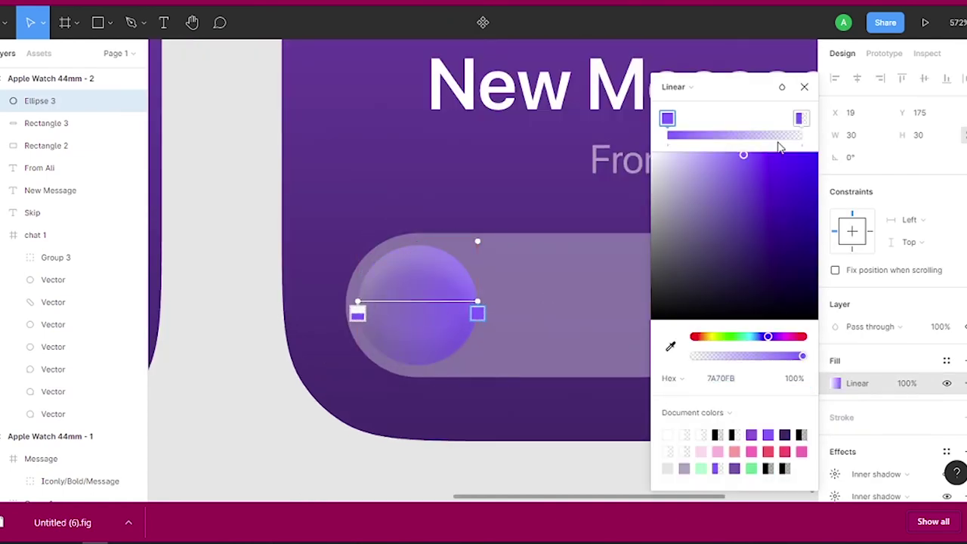
click(800, 117)
click(802, 355)
drag(752, 155, 764, 155)
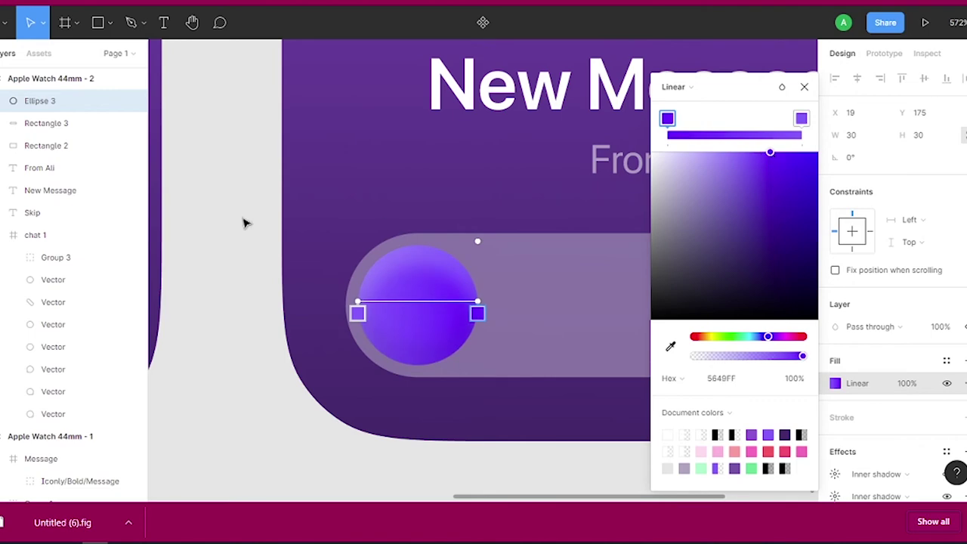
key(Escape)
scroll(244, 219, down, 5)
click(344, 295)
Step: Insert an outline right-arrow icon from the Iconly plugin, sized 20×20
right_click(338, 330)
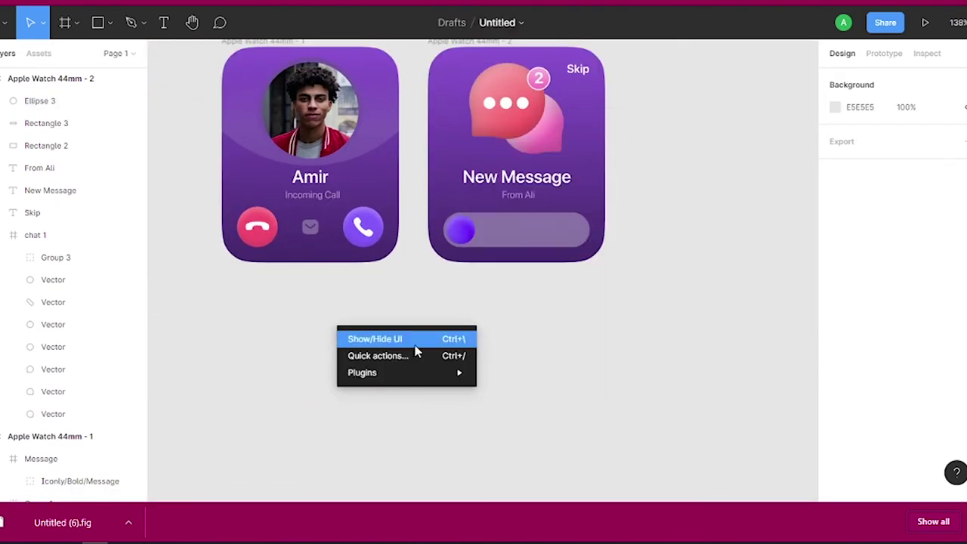
click(538, 249)
click(310, 416)
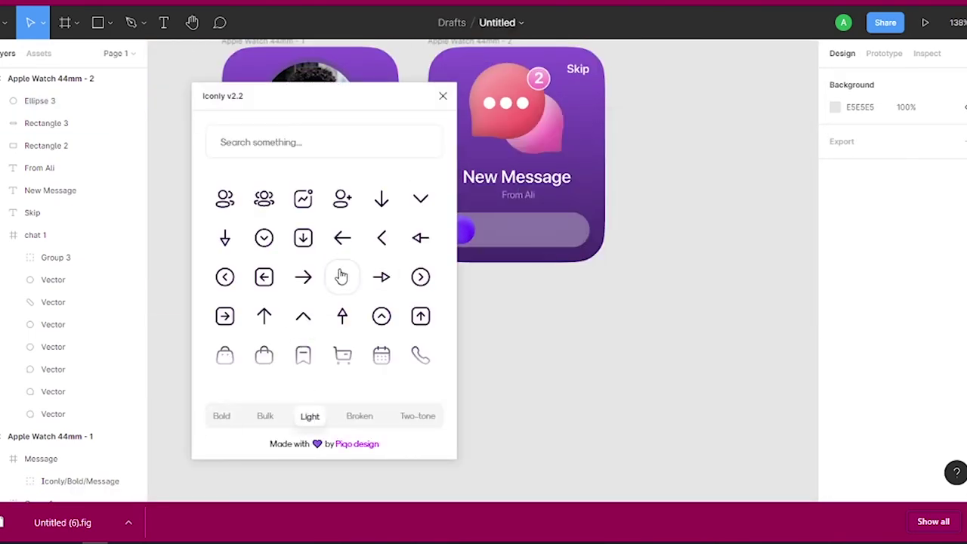
drag(341, 276, 484, 272)
click(917, 157)
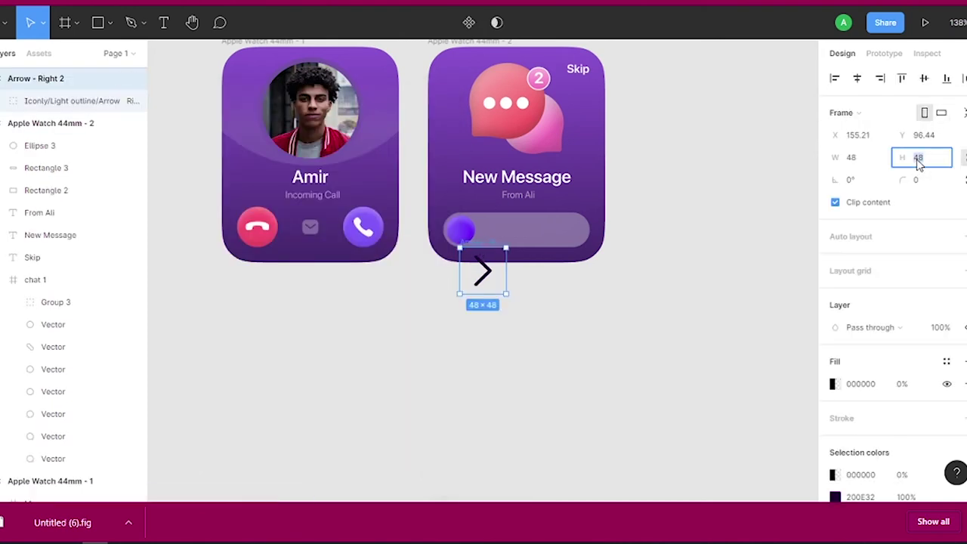
text(20)
key(Return)
Step: Colour the arrow icon white (FFFFFF)
scroll(880, 345, down, 3)
click(834, 381)
text(FFFFFF)
key(Return)
scroll(455, 254, up, 5)
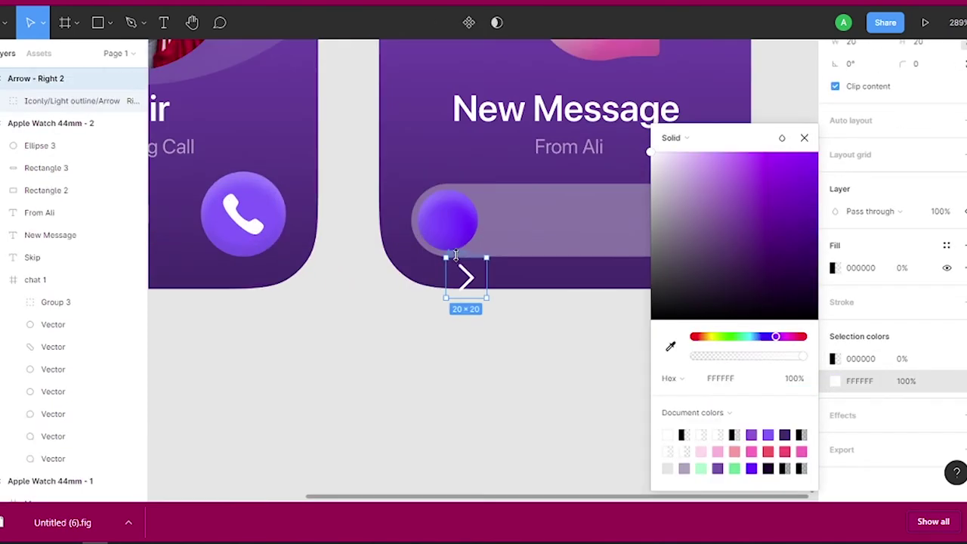
click(401, 280)
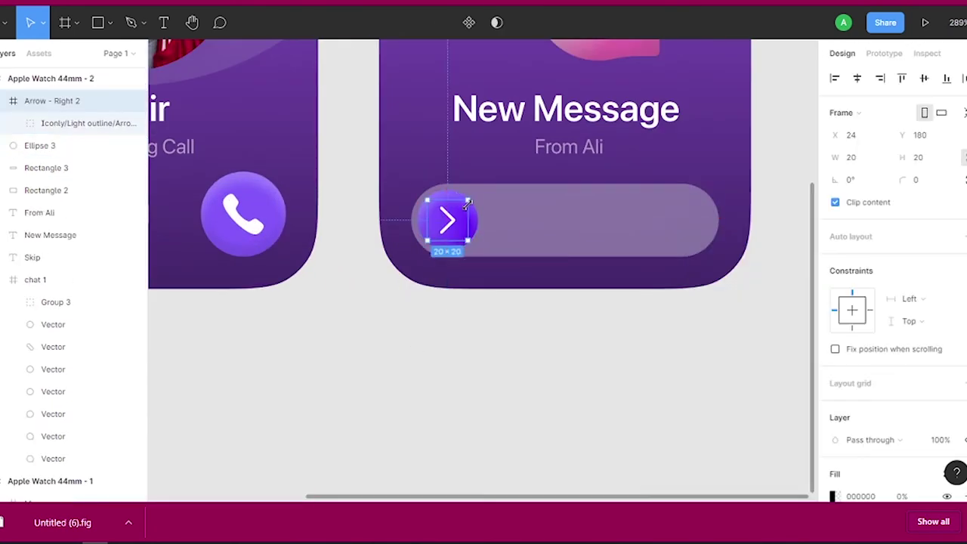
Step: Position the Arrow - Right 2 frame inside the purple knob, nudging it right
click(504, 339)
scroll(504, 339, up, 2)
scroll(496, 346, up, 2)
scroll(483, 242, up, 3)
click(468, 238)
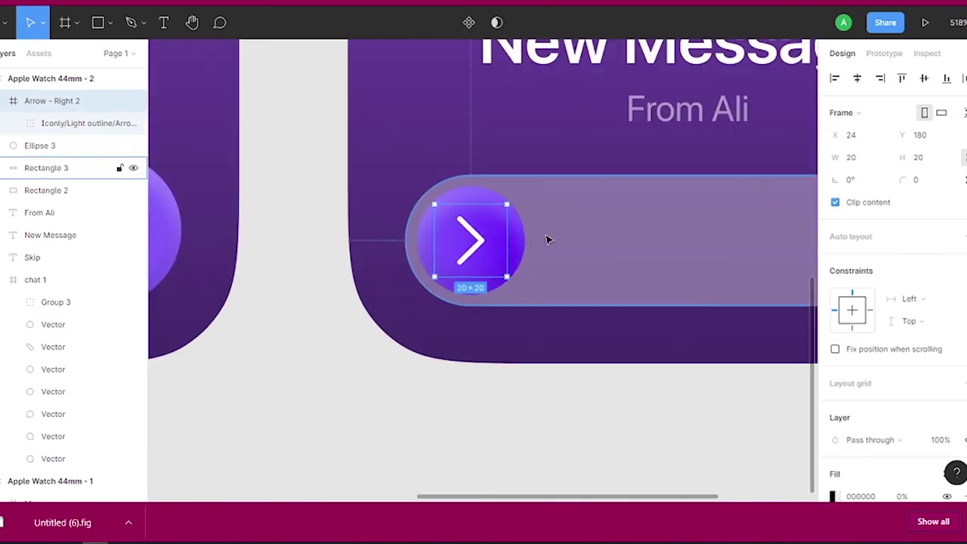
key(Right)
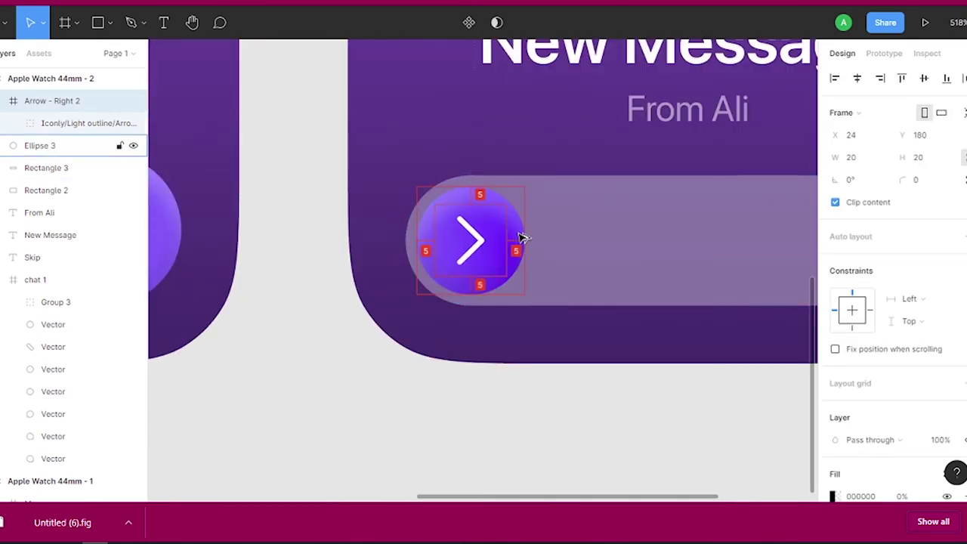
click(520, 384)
Step: Add an auto-width 'Slide to answer' label in white Semibold, centred inside the slider pill
key(t)
drag(568, 208, 744, 321)
text(Slide to)
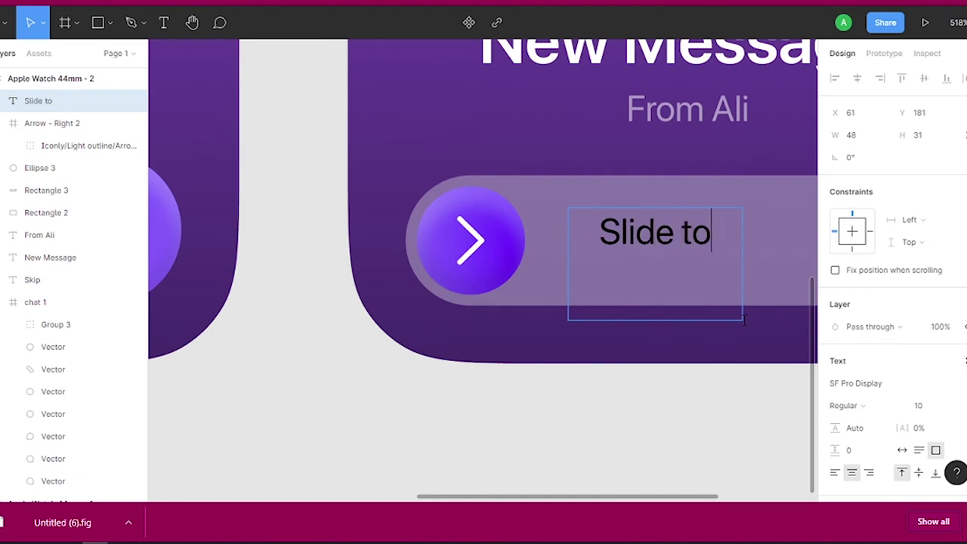
text( answer)
click(902, 450)
click(844, 405)
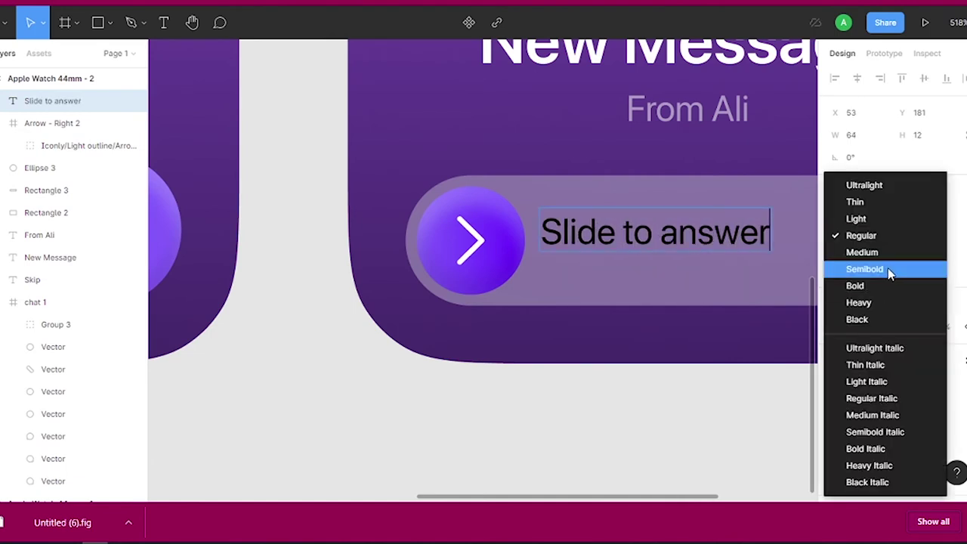
click(864, 269)
click(835, 395)
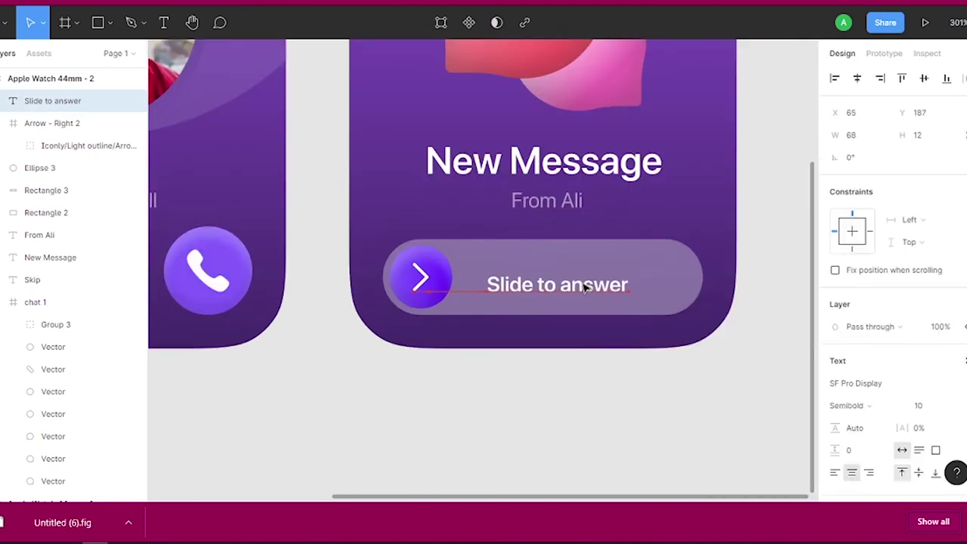
drag(584, 288, 569, 282)
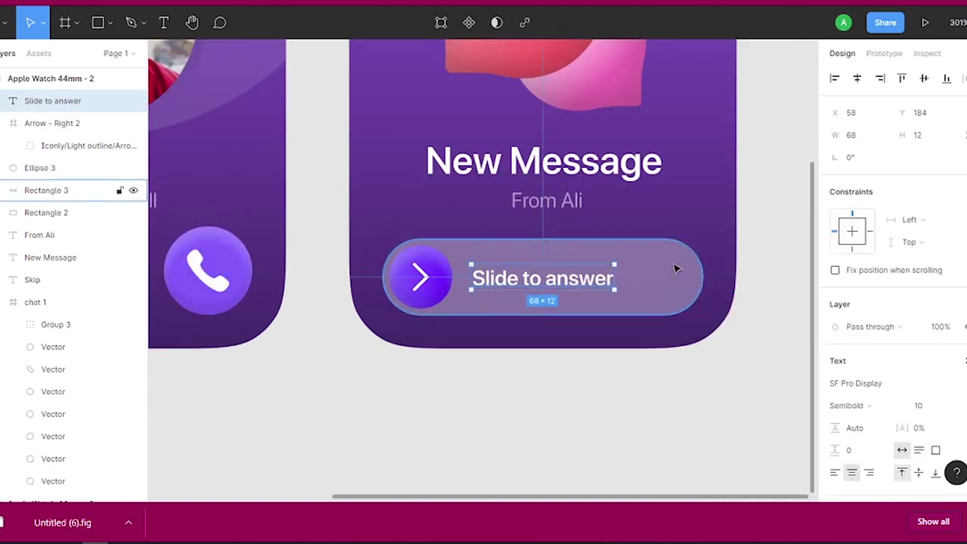
click(544, 453)
scroll(556, 425, down, 3)
scroll(552, 423, down, 4)
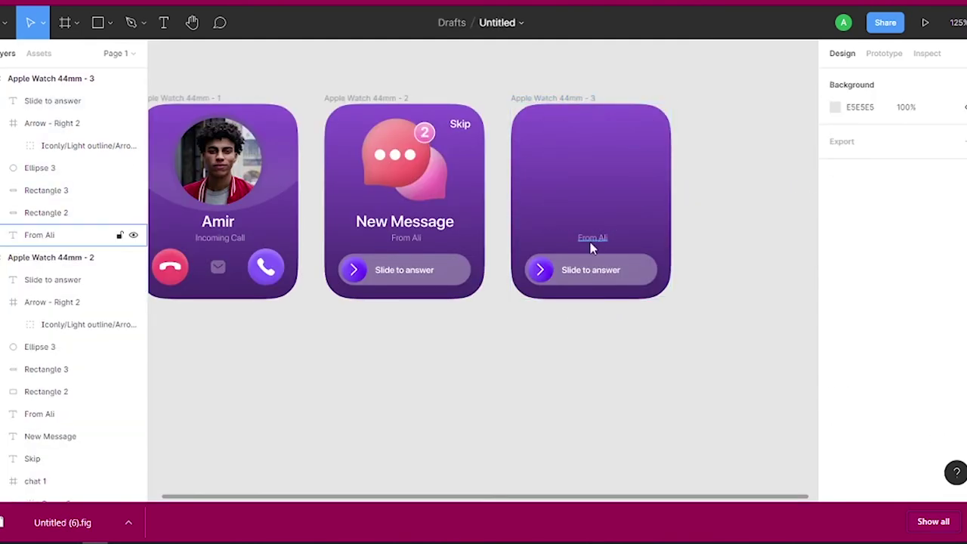
Step: Delete the From Ali text and slider from the third screen and add a '5 am' label
key(Delete)
click(559, 280)
key(Delete)
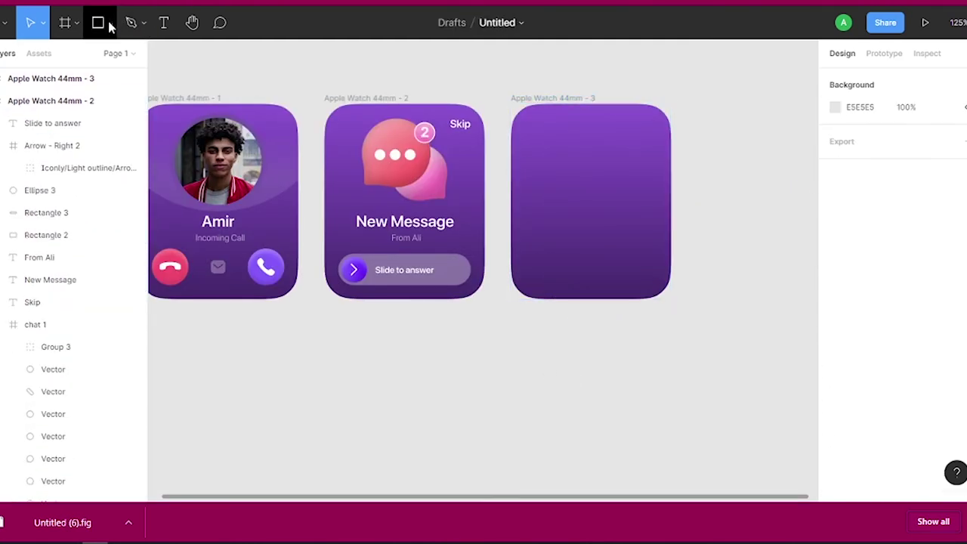
click(163, 21)
drag(544, 157, 598, 178)
text(5 am)
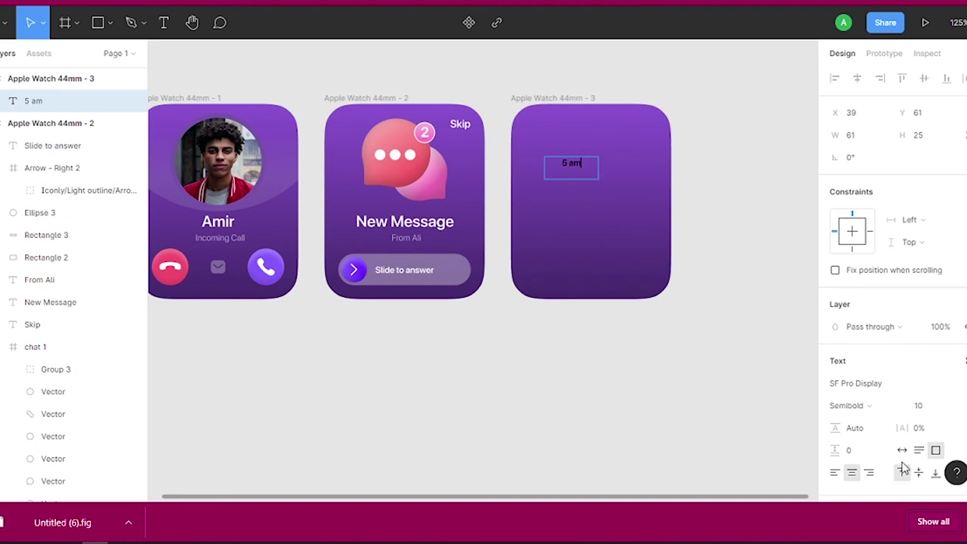
key(Escape)
Step: Adjust the '5 am' label's fill opacity and move it down and left
scroll(837, 345, down, 5)
click(907, 346)
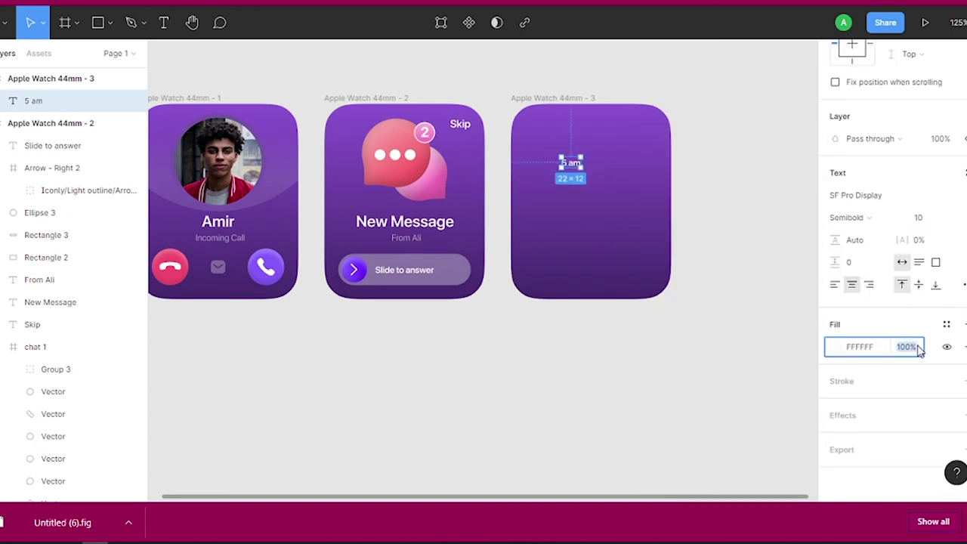
key(Return)
key(shift+2)
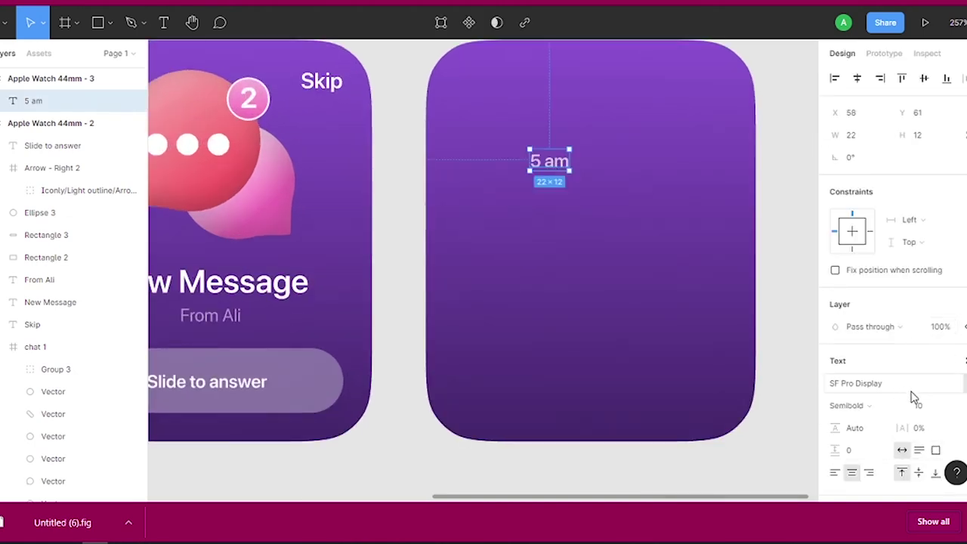
scroll(912, 398, down, 3)
click(563, 175)
drag(556, 162, 489, 341)
Step: Draw a tall bar rectangle 8 wide above the '5 am' label
key(r)
drag(513, 91, 557, 280)
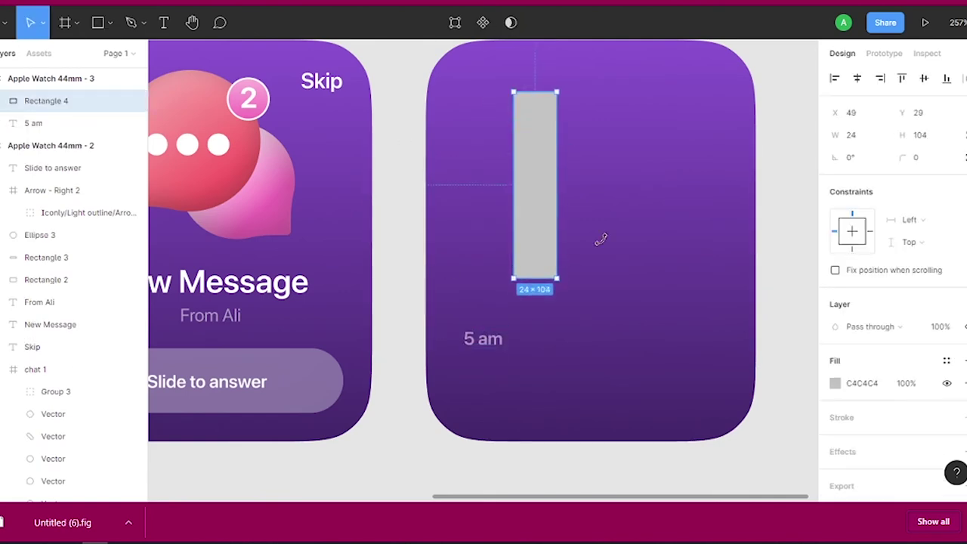
click(850, 134)
text(8)
key(Return)
scroll(518, 124, up, 5)
scroll(488, 244, up, 3)
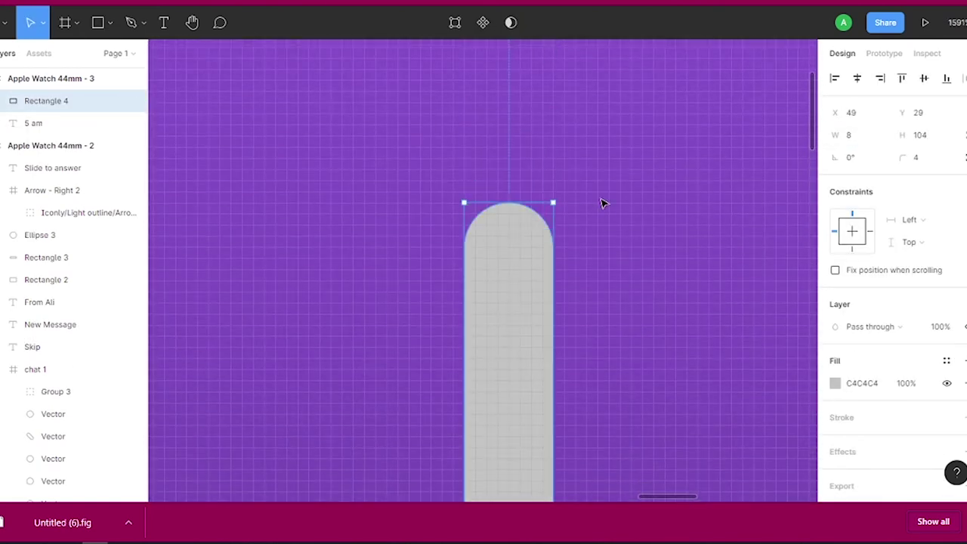
key(shift+1)
Step: Fill the bar with a linear gradient from FE9292 to FF4F4F
click(835, 383)
click(682, 144)
click(683, 162)
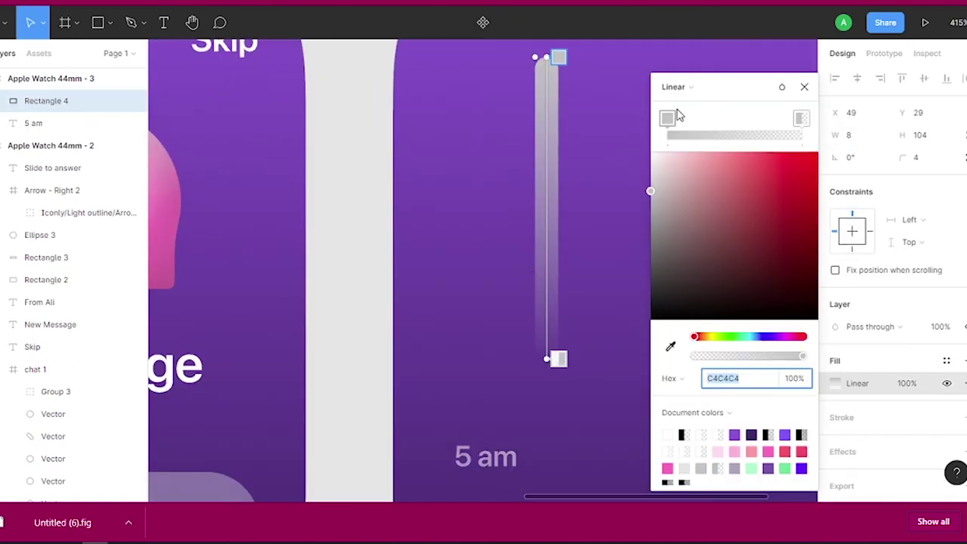
click(800, 119)
text(fe)
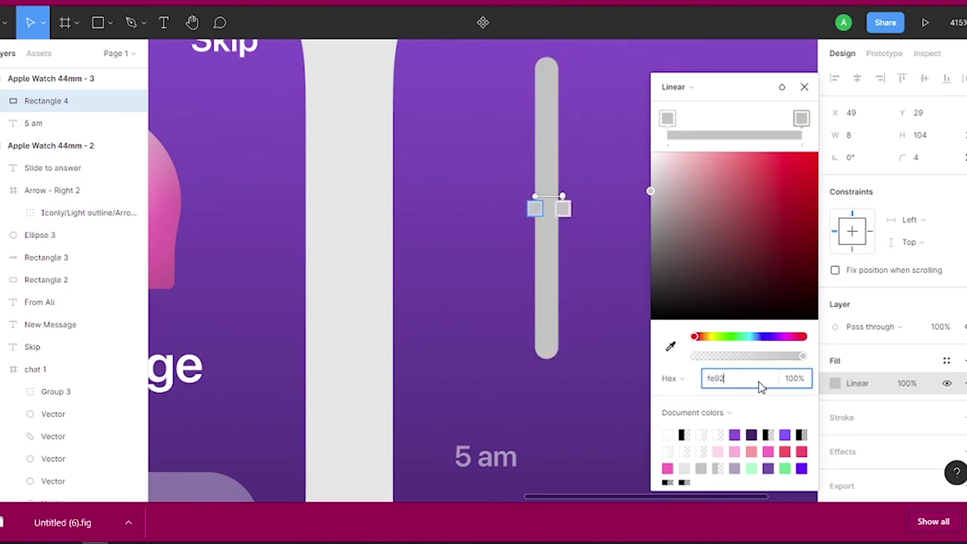
text(92)
key(Return)
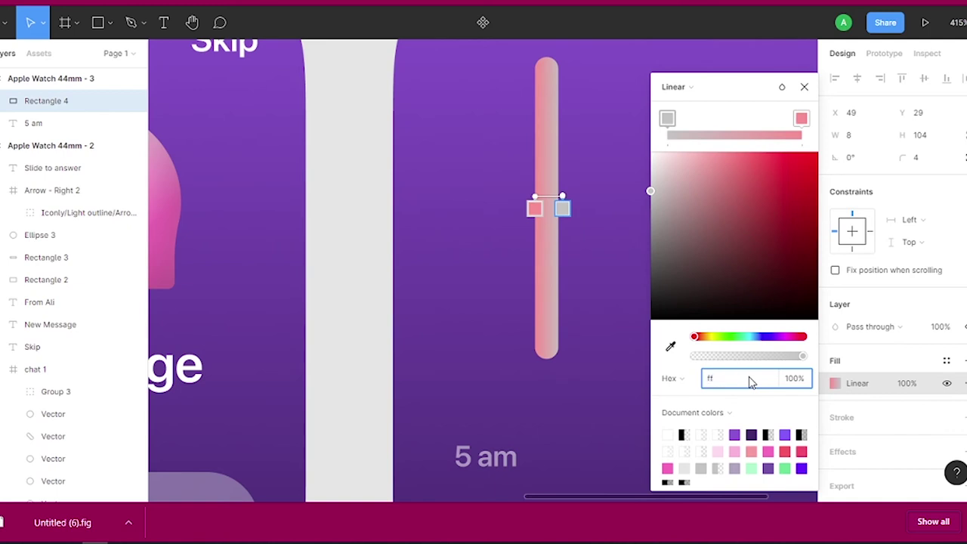
text(4f)
key(Return)
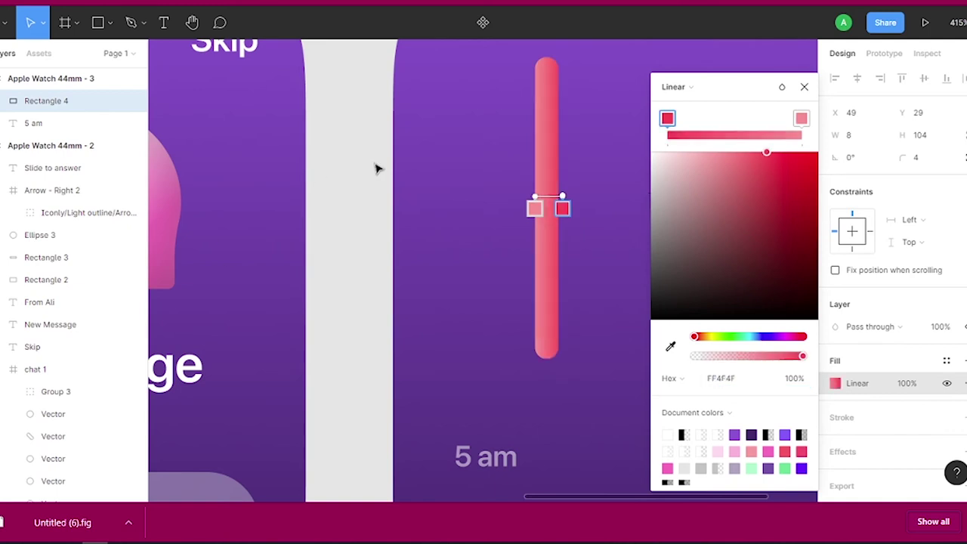
key(Escape)
ctrl+scroll(529, 170, down, 5)
ctrl+scroll(604, 173, up, 3)
Step: Group the bar with its '5 am' label and duplicate the group to the right
drag(586, 273, 545, 340)
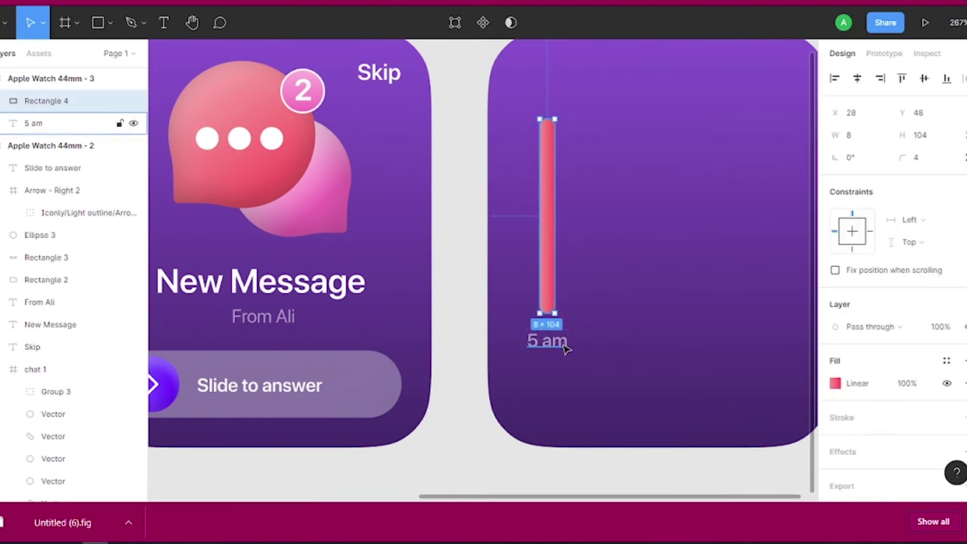
shift+click(568, 349)
key(ctrl+g)
mouse_move(561, 281)
alt+mouse_down()
mouse_move(621, 244)
mouse_move(748, 240)
alt+mouse_up()
alt+drag(748, 240, 797, 238)
Step: Arrange the bar groups across the frame to make six columns
scroll(799, 238, down, 2)
drag(756, 199, 431, 199)
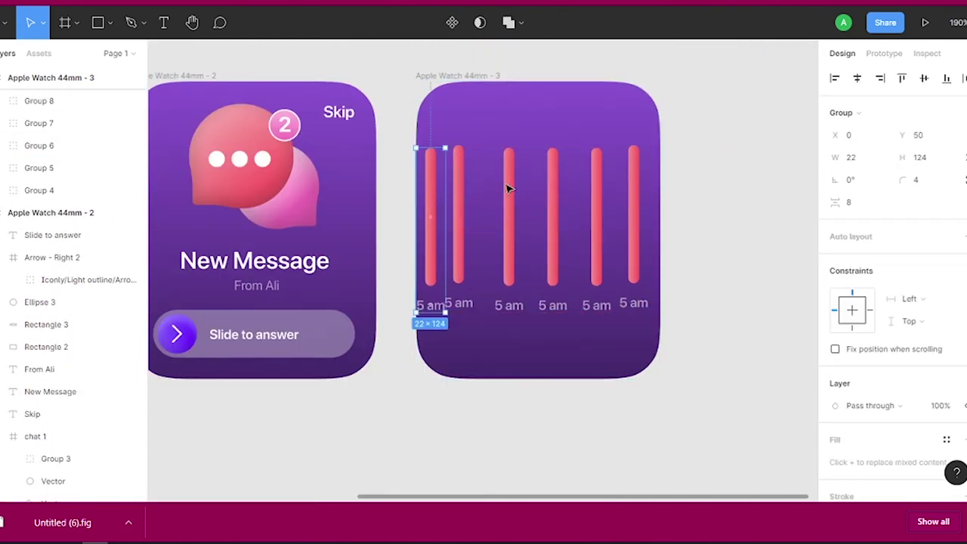
click(633, 200)
key(Left)
key(Left)
key(Left)
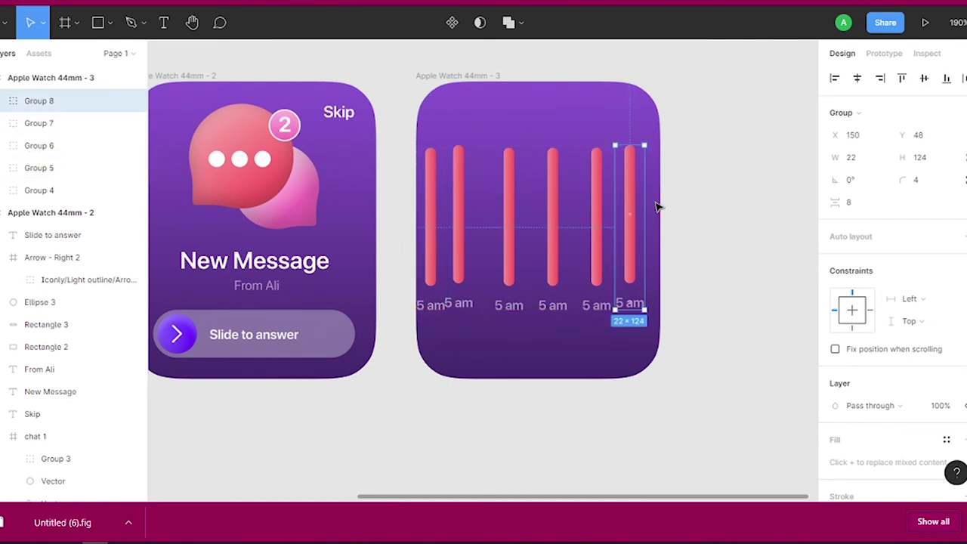
alt+drag(627, 205, 419, 200)
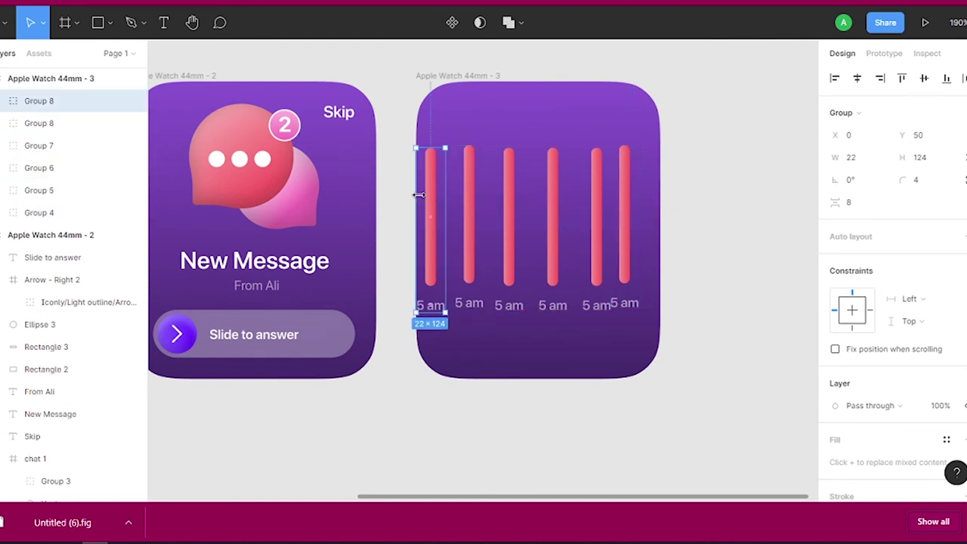
Step: Top-align the six bar groups and distribute them evenly horizontally
drag(419, 200, 638, 193)
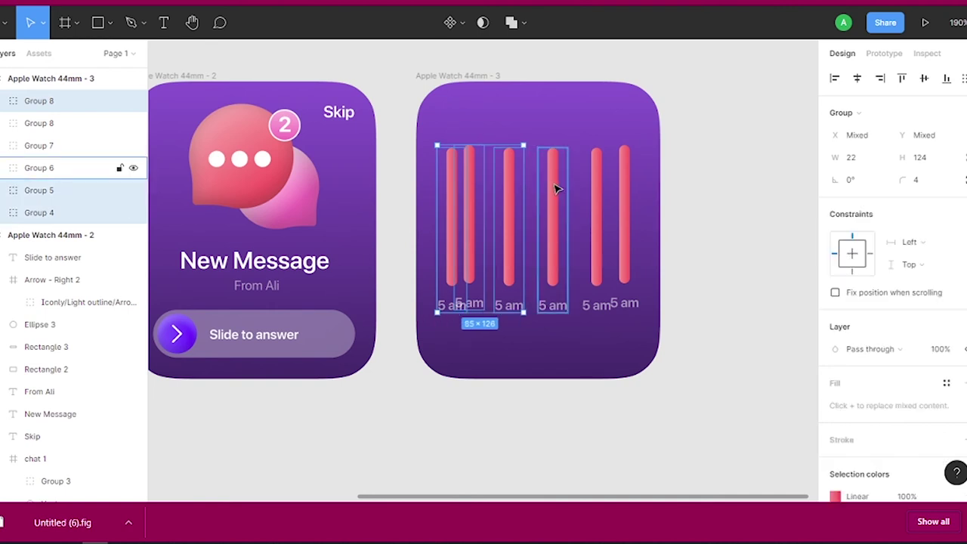
click(901, 77)
click(963, 79)
click(896, 147)
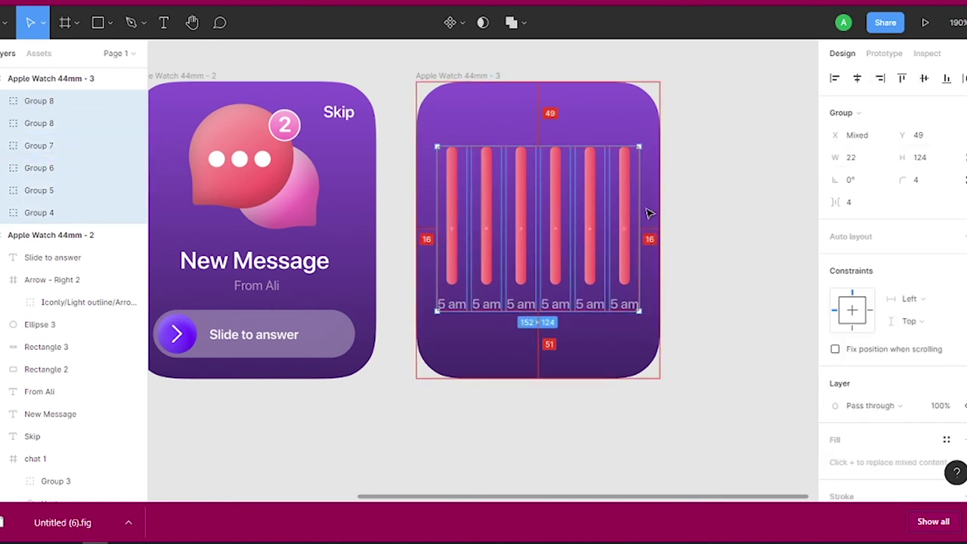
click(656, 209)
Step: Move the whole six-bar chart down two nudges
drag(427, 136, 642, 226)
click(147, 147)
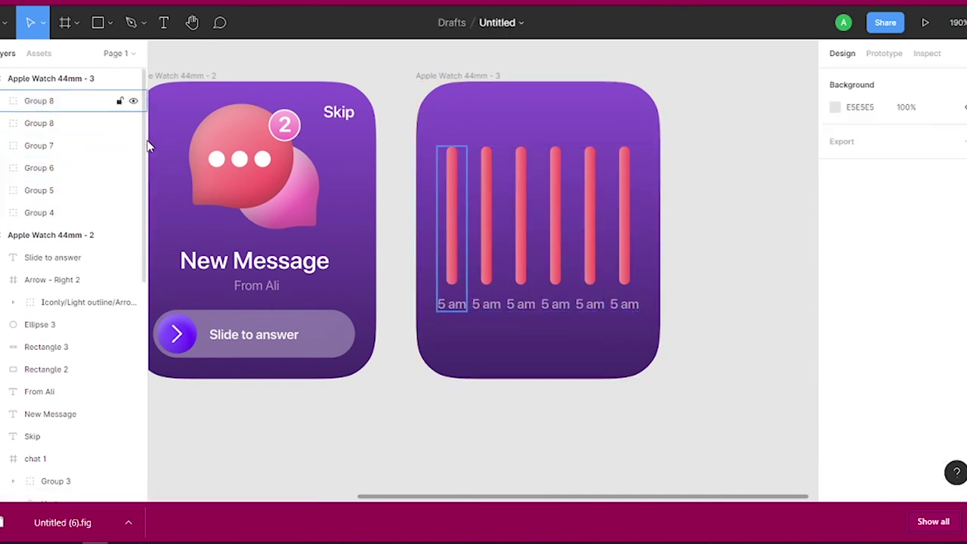
drag(442, 230, 642, 219)
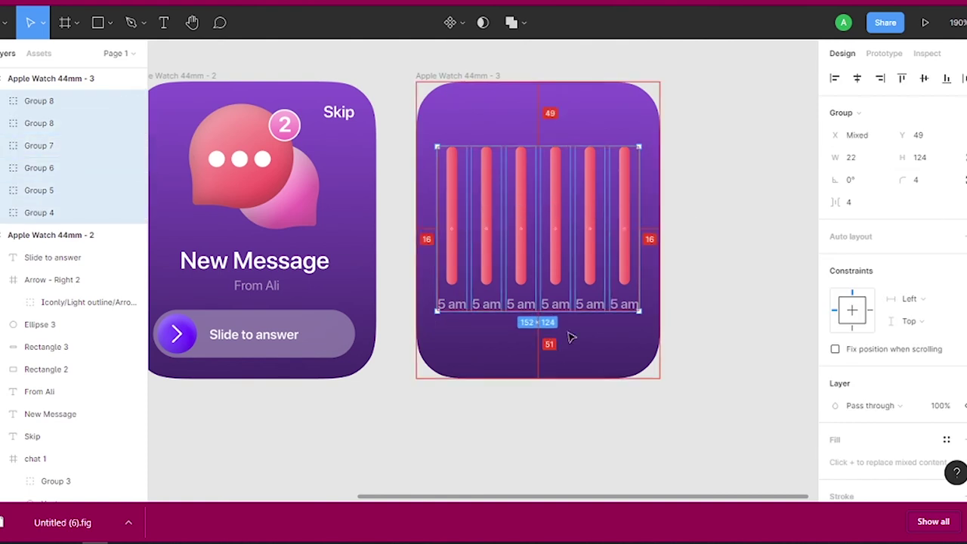
key(Down)
key(Down)
key(Down)
key(Down)
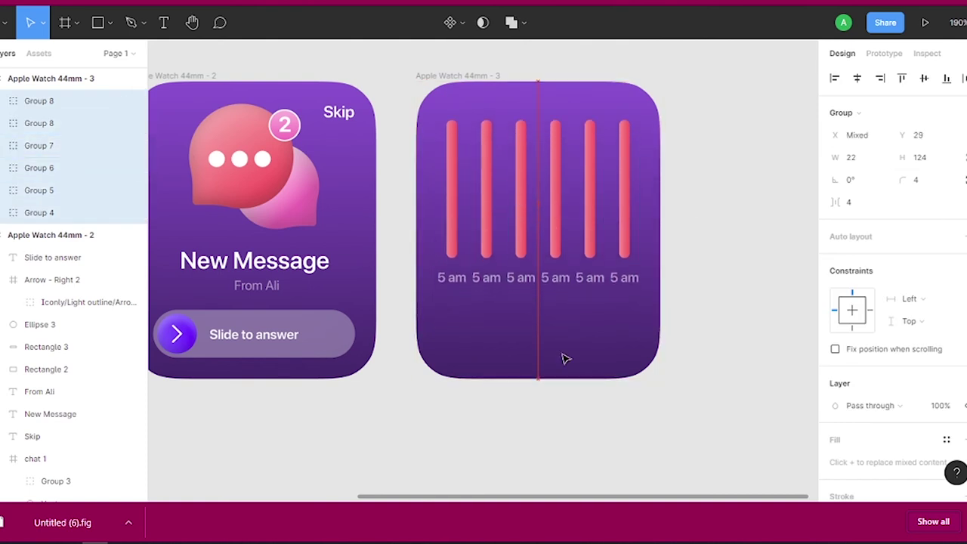
key(Down)
key(Down)
key(Down)
key(Down)
key(Down)
key(Down)
key(Down)
click(546, 416)
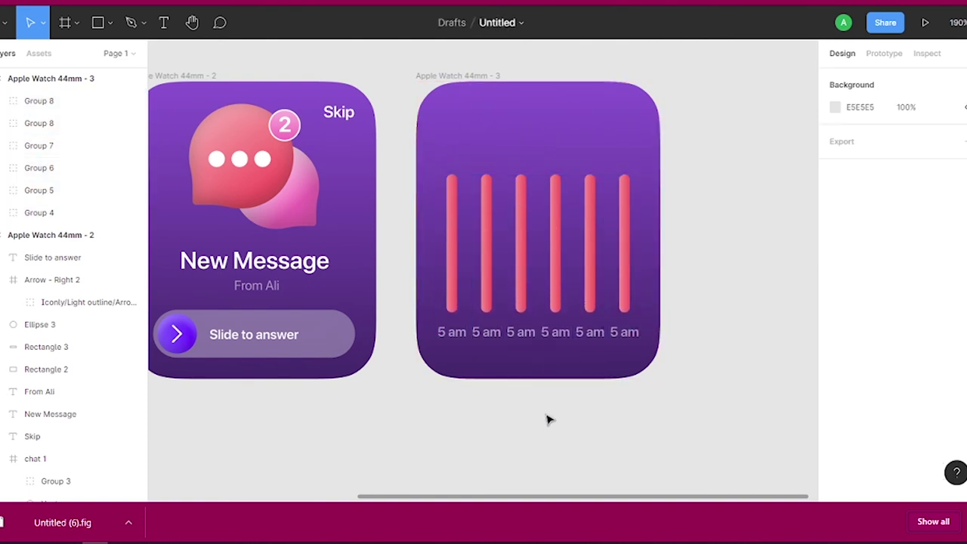
scroll(540, 419, down, 5)
scroll(538, 426, up, 5)
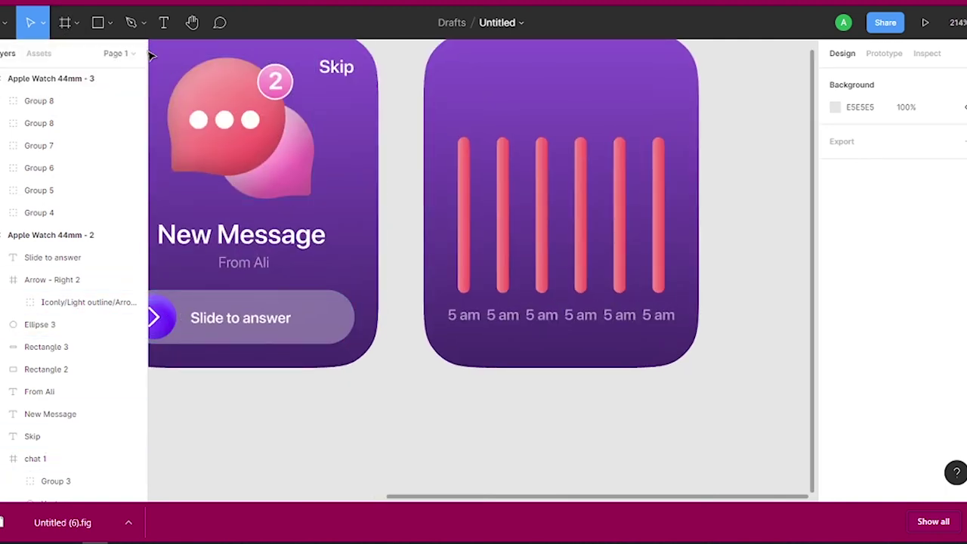
click(109, 23)
Step: Draw a small dot below the chart and duplicate it twice to the right
click(89, 107)
drag(477, 342, 490, 355)
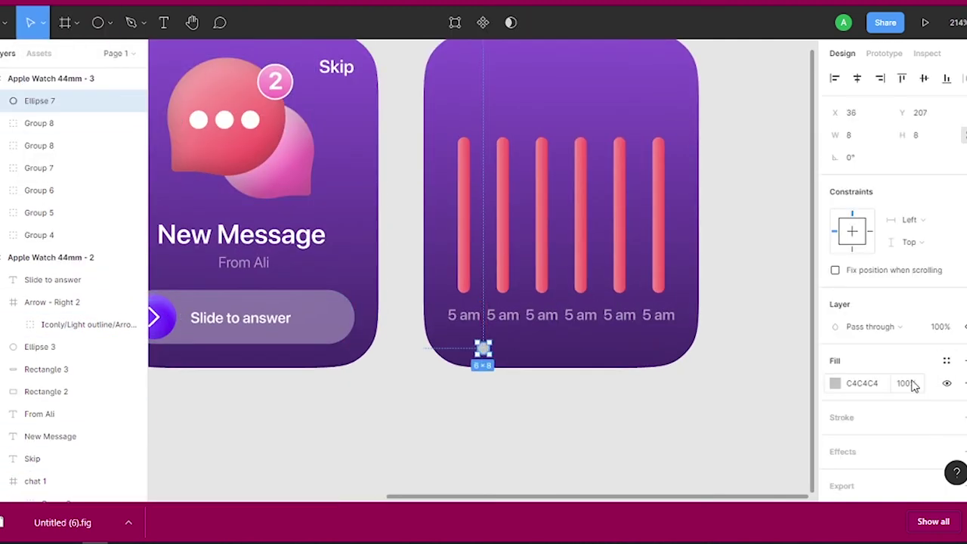
scroll(567, 355, up, 5)
drag(431, 343, 483, 344)
drag(483, 344, 522, 344)
Step: Give the first dot a horizontal 8764D2-to-BEAFE0 linear gradient and a light outline
click(431, 344)
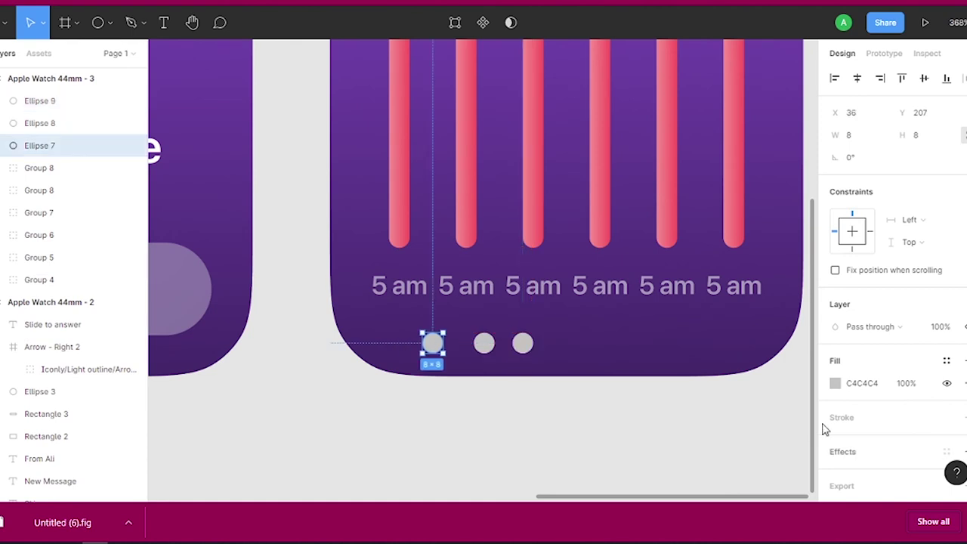
click(835, 383)
click(669, 135)
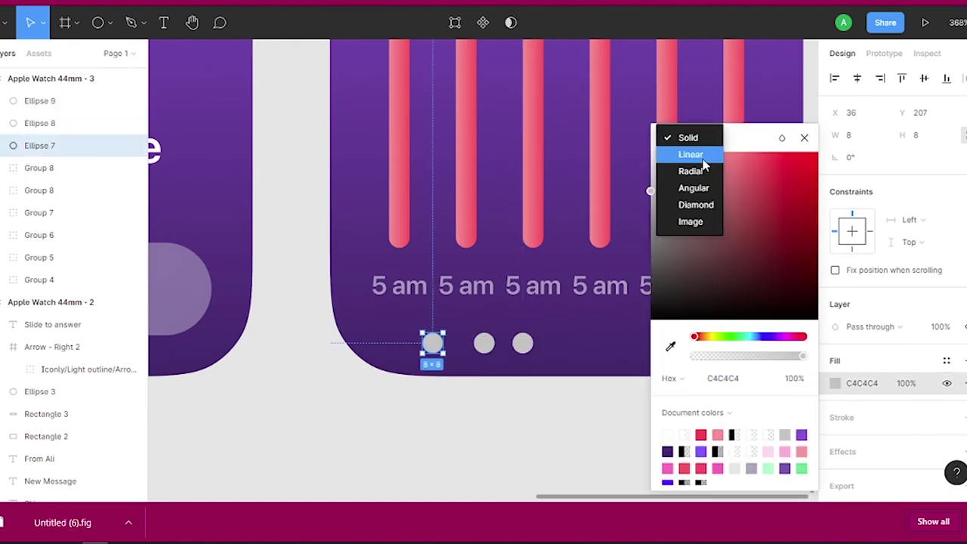
click(686, 153)
mouse_move(407, 334)
mouse_down()
mouse_move(388, 306)
mouse_move(383, 315)
mouse_up()
click(801, 434)
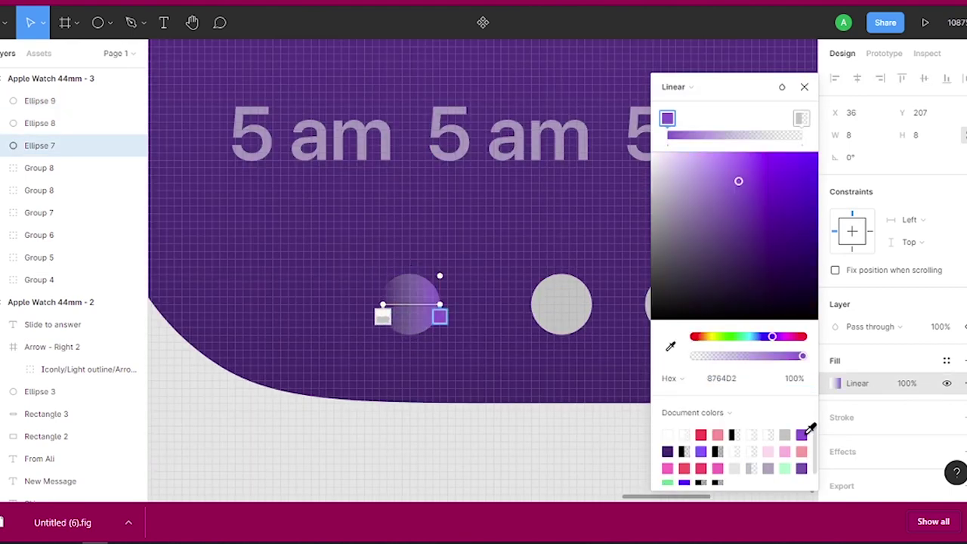
click(667, 117)
click(802, 435)
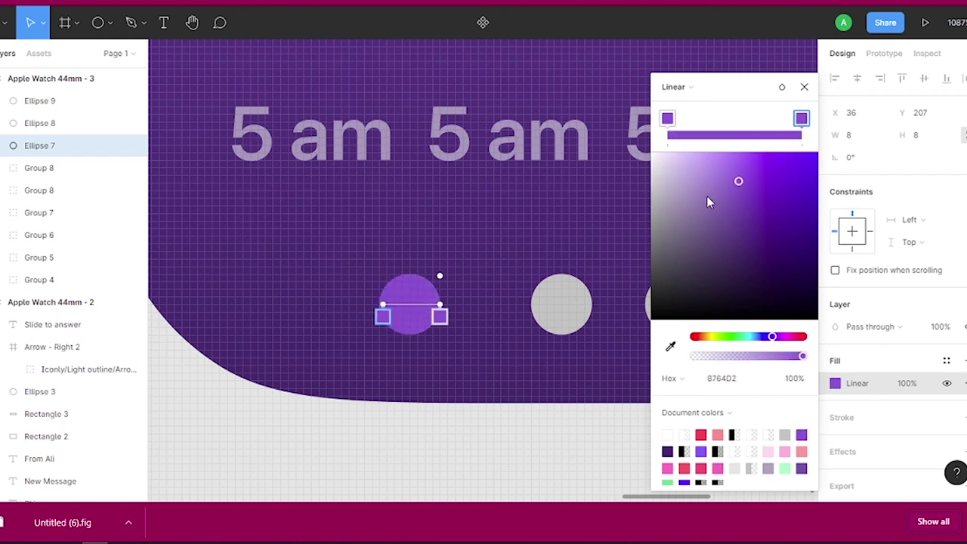
drag(738, 182, 688, 172)
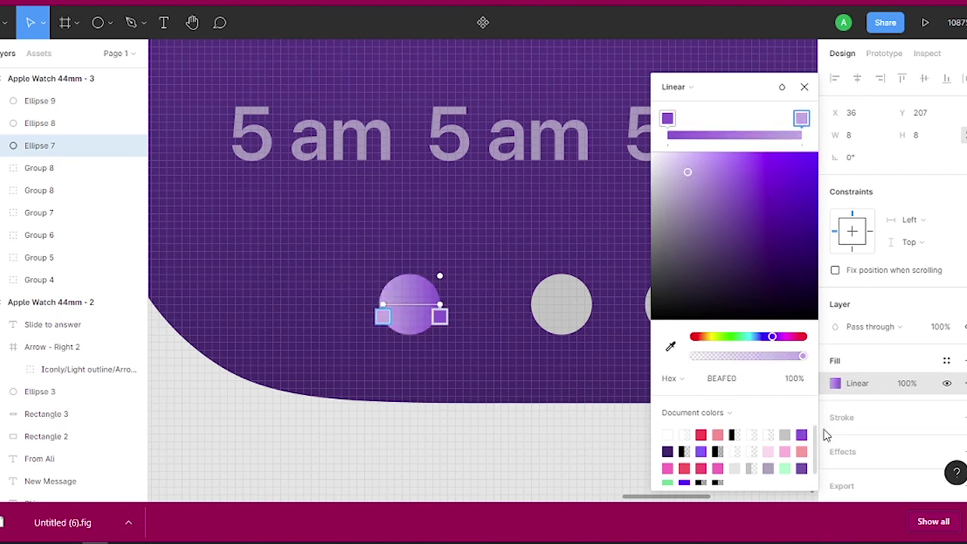
click(964, 417)
click(835, 440)
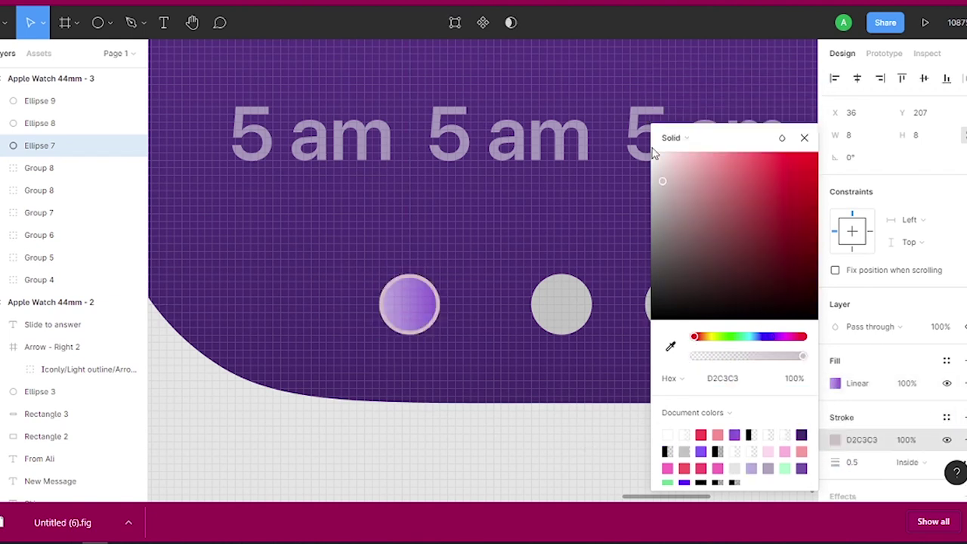
click(561, 304)
Step: Fill the second and third dots violet at 30% opacity
click(834, 383)
click(701, 451)
scroll(599, 295, down, 2)
click(597, 291)
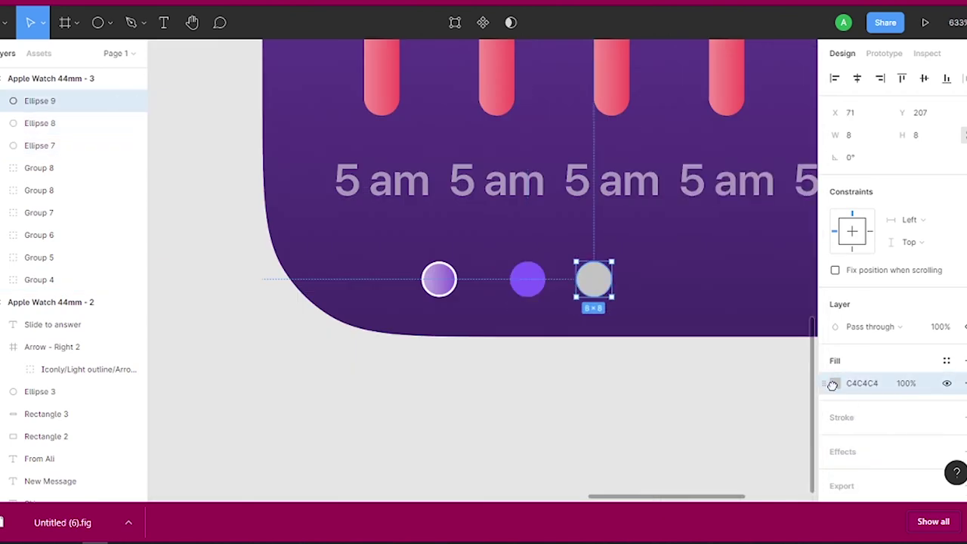
click(834, 383)
click(734, 435)
click(572, 291)
drag(572, 292, 494, 279)
click(939, 383)
text(30)
key(Return)
Step: Move the three dots closer together and group them
click(439, 280)
mouse_move(597, 285)
mouse_down()
mouse_move(502, 285)
mouse_move(701, 323)
mouse_up()
shift+click(492, 279)
shift+click(439, 279)
key(ctrl+g)
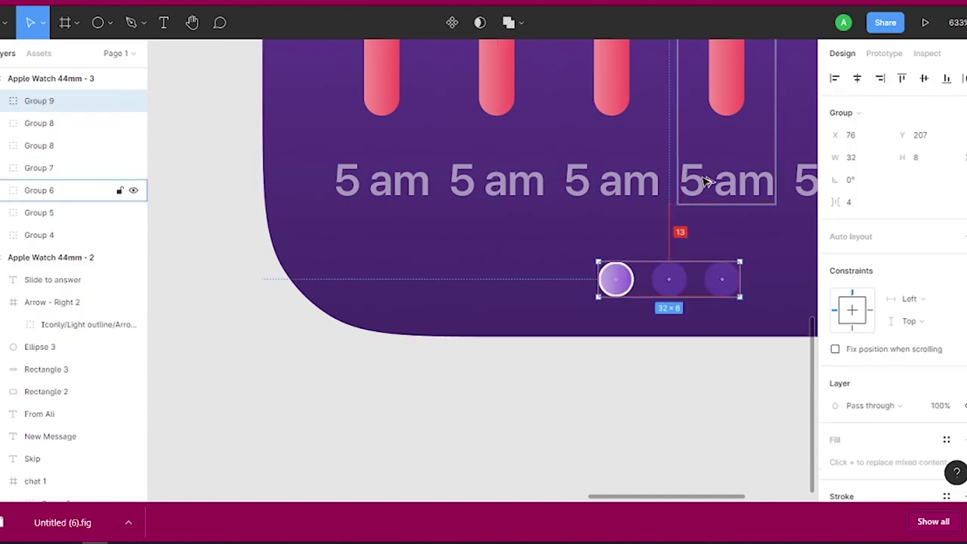
Step: Select all six bar columns and nudge them up
drag(333, 219, 779, 75)
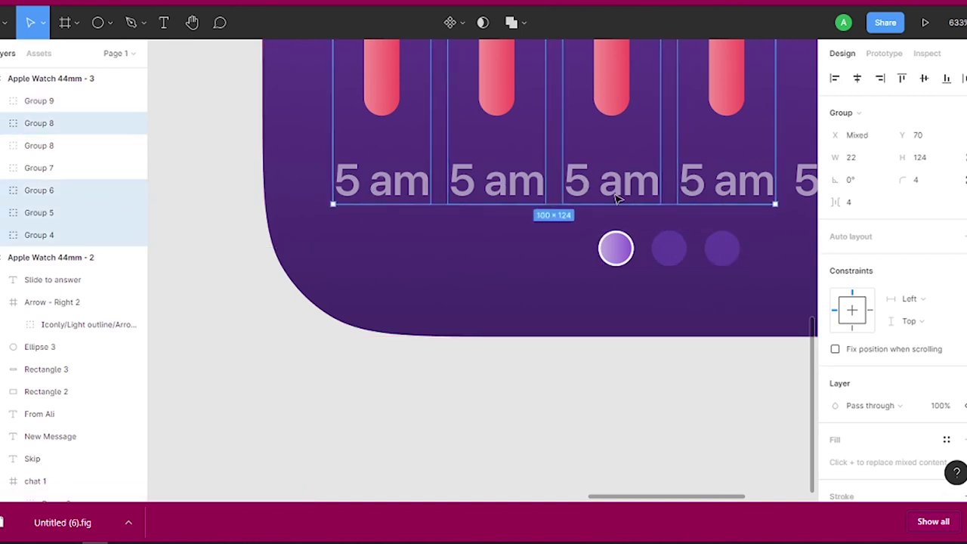
scroll(593, 265, down, 5)
shift+click(593, 266)
key(shift+Up)
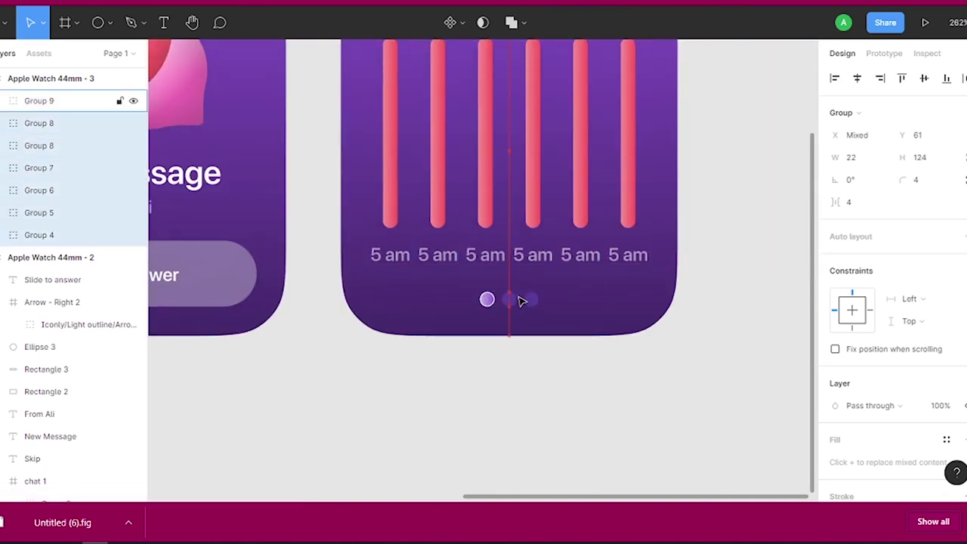
Step: Shorten the first three chart bars to different heights
click(459, 389)
scroll(459, 388, down, 3)
scroll(484, 143, up, 3)
double_click(477, 210)
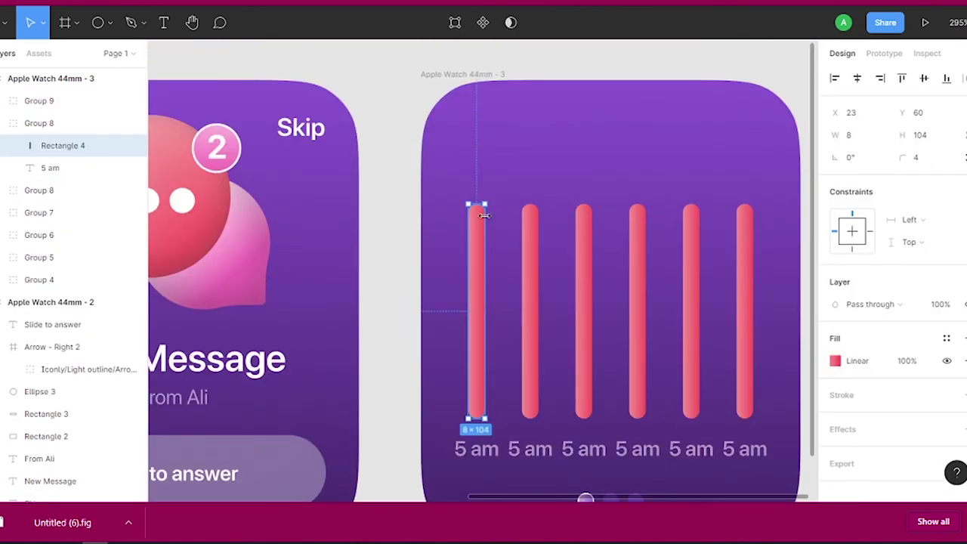
drag(477, 206, 485, 327)
double_click(539, 198)
drag(540, 198, 539, 304)
double_click(604, 198)
drag(604, 198, 600, 212)
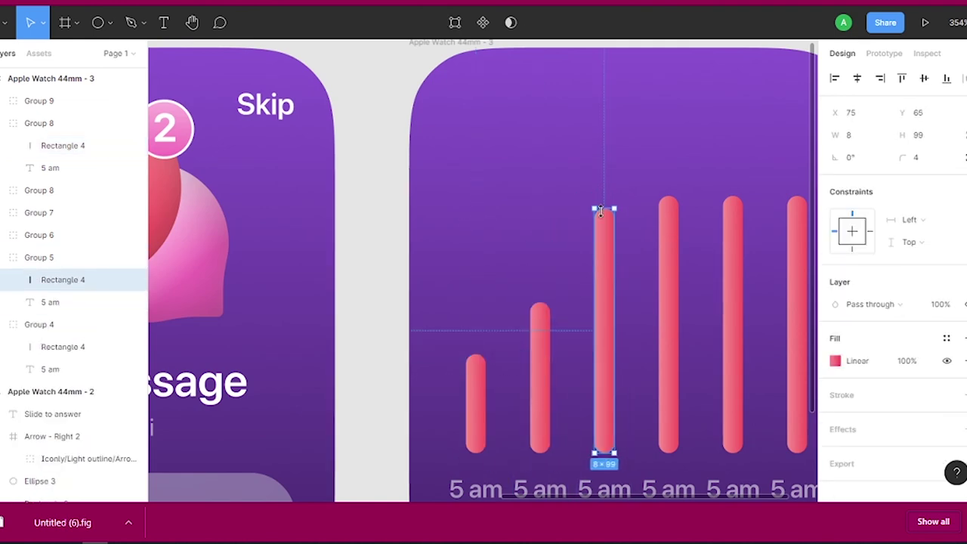
Step: Resize the fourth, fifth and sixth bars so all six bars differ in height
double_click(668, 201)
drag(668, 198, 669, 151)
scroll(615, 227, down, 2)
drag(607, 112, 606, 181)
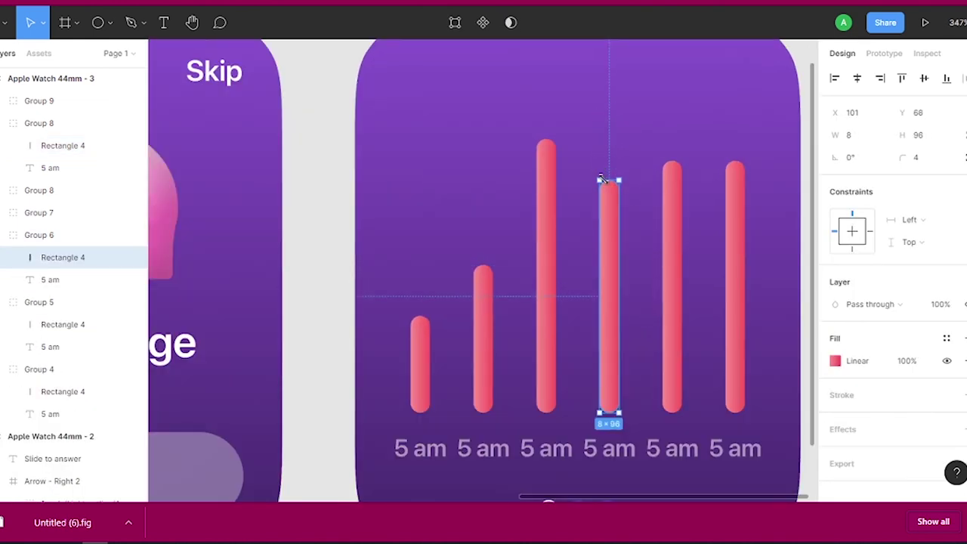
double_click(672, 163)
drag(674, 161, 674, 130)
double_click(737, 205)
drag(732, 121, 733, 185)
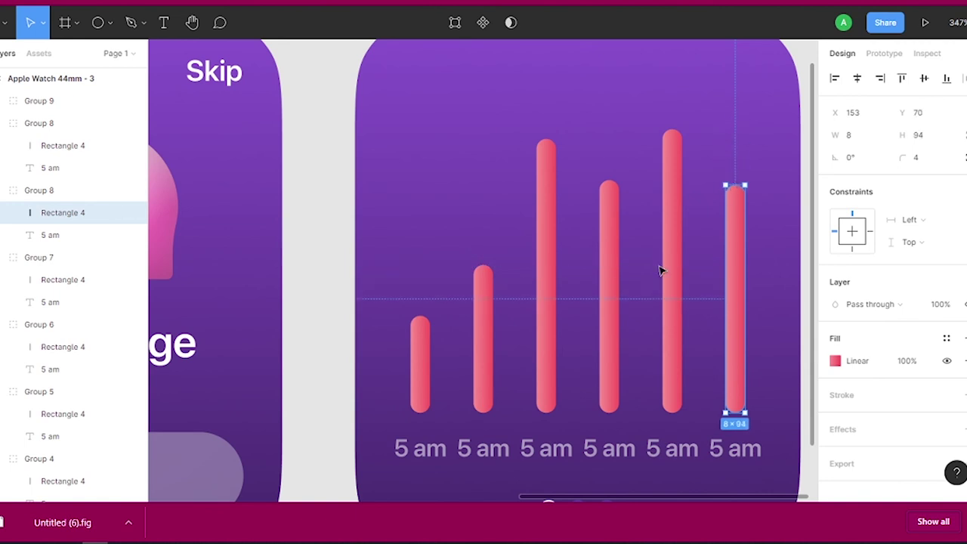
scroll(483, 302, up, 3)
click(484, 302)
Step: Relabel the first time labels as 4 am, 6 am and 7 am
double_click(476, 302)
text(am4)
click(552, 305)
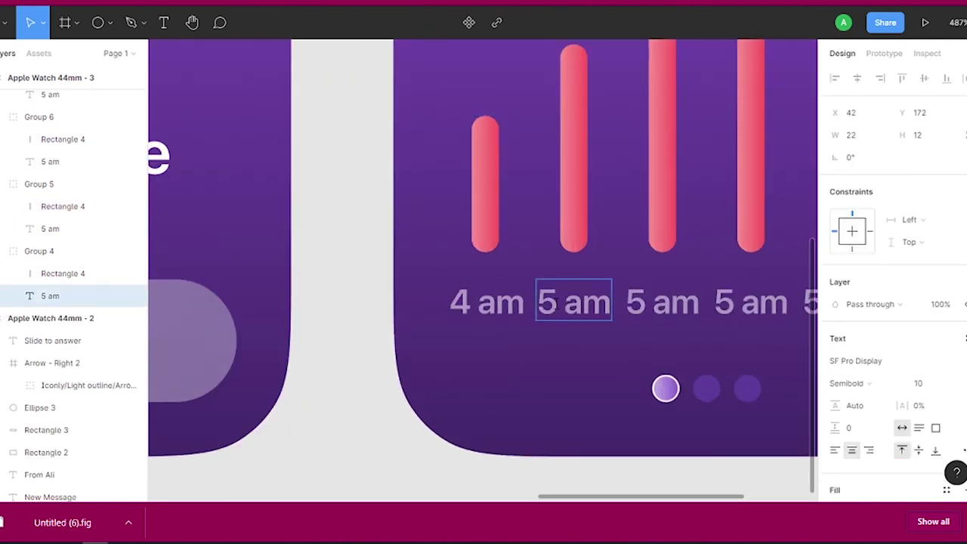
double_click(651, 302)
text(6am)
key(Escape)
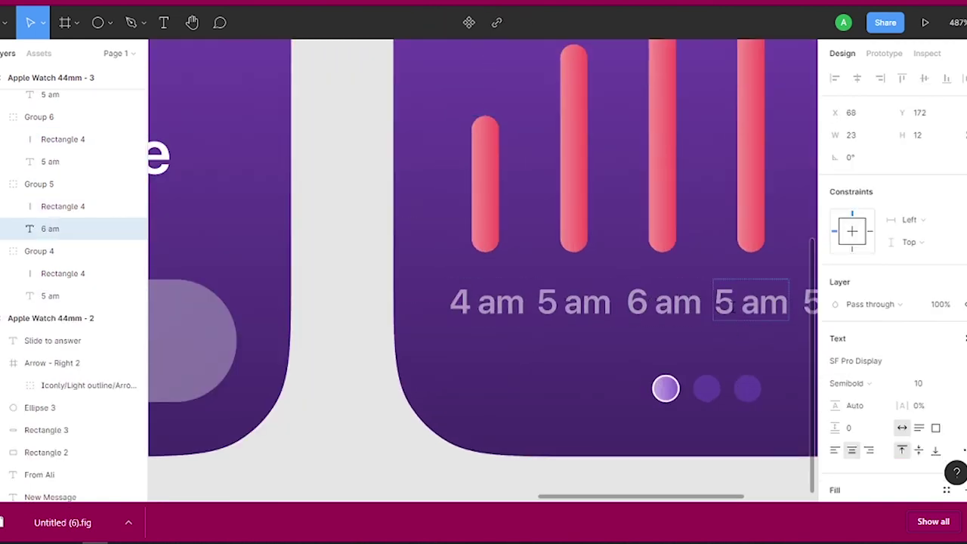
double_click(723, 302)
text(7)
Step: Relabel the last two time labels 8 am and 9 am and review the bars
scroll(734, 296, down, 3)
scroll(633, 270, up, 2)
click(633, 269)
double_click(613, 267)
text(8)
double_click(684, 267)
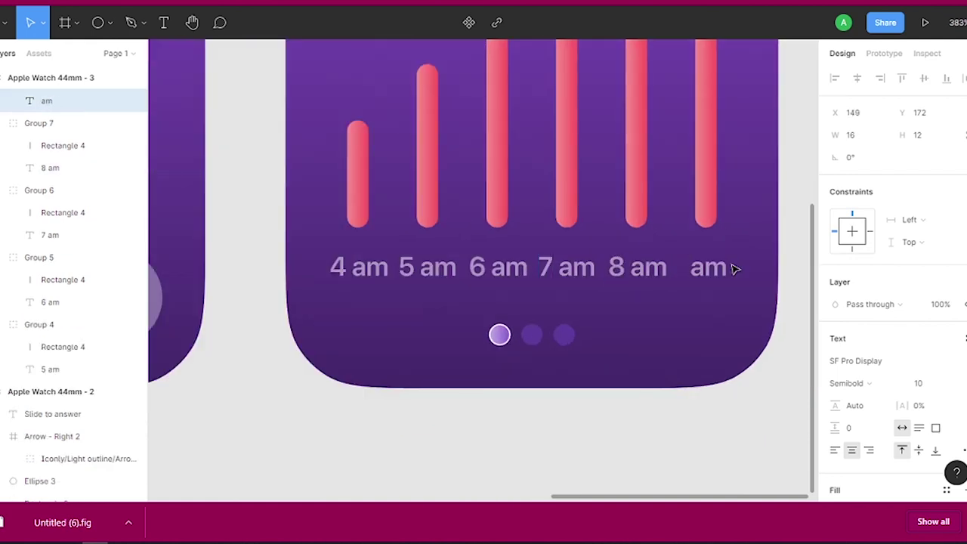
text(9)
scroll(572, 426, down, 3)
scroll(566, 244, up, 3)
double_click(605, 229)
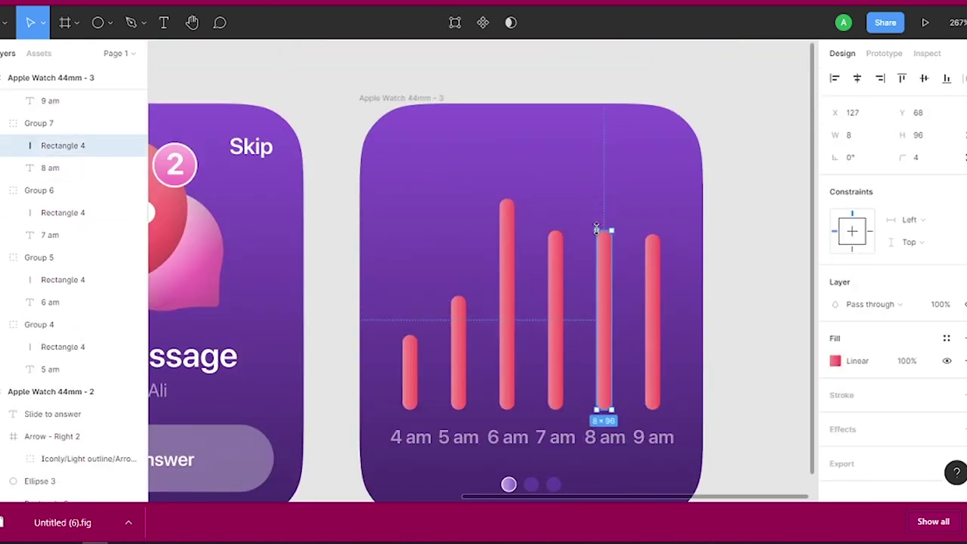
double_click(557, 239)
key(Escape)
Step: Copy the New Message and From Ali texts onto the chart screen, retyping the heading as 1236
scroll(421, 244, down, 3)
drag(227, 269, 344, 321)
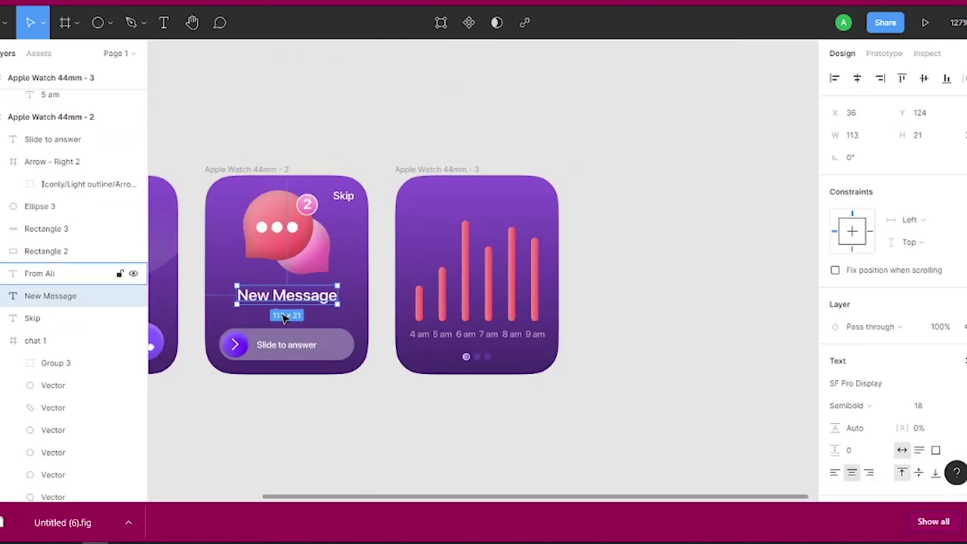
scroll(288, 283, up, 3)
alt+drag(311, 281, 651, 99)
double_click(626, 95)
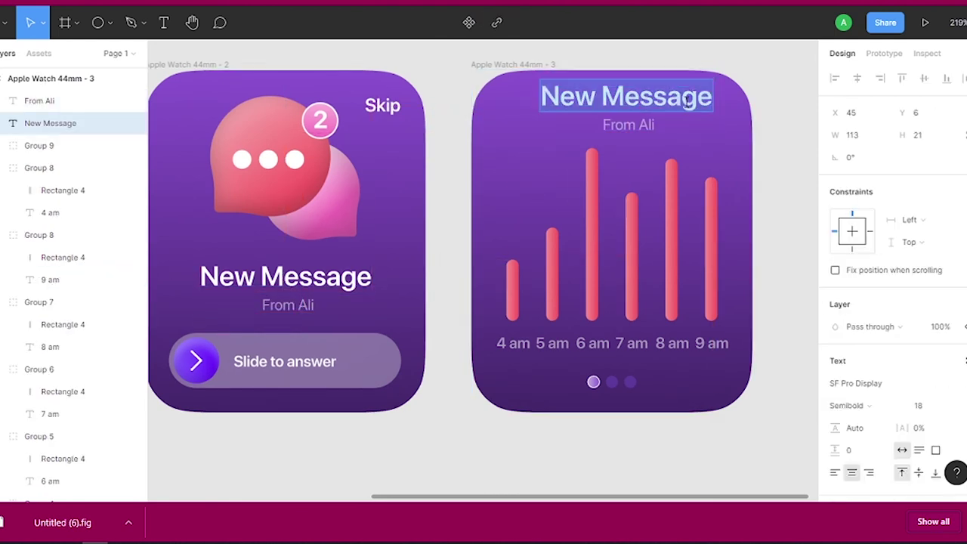
text(1236)
click(657, 126)
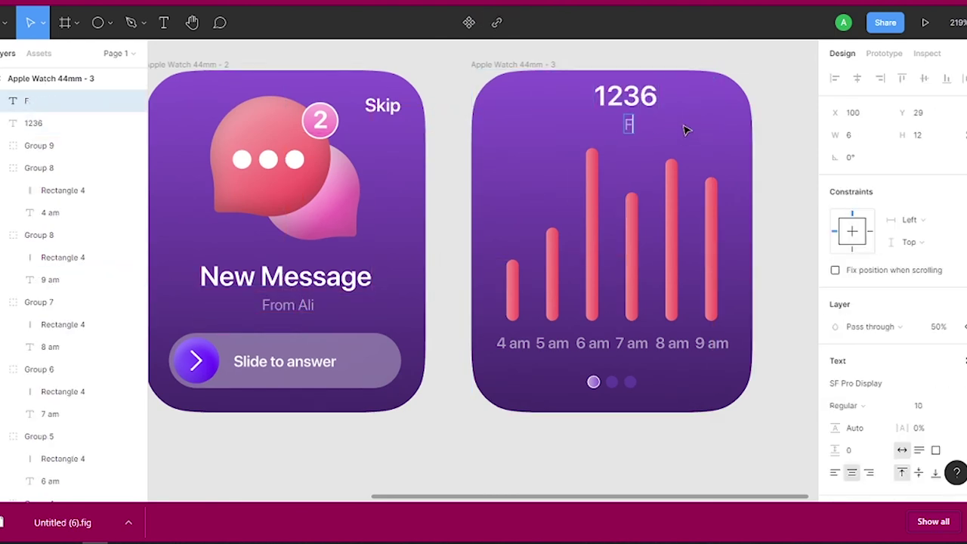
text(Spets)
key(Escape)
Step: Centre-align the 1236 heading with its Spets caption and group them
shift+click(627, 97)
click(857, 78)
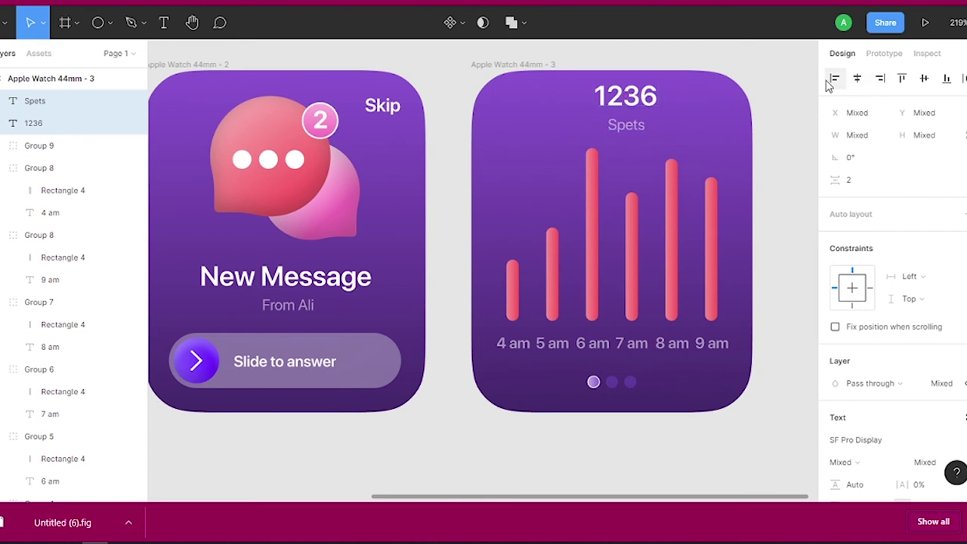
key(ctrl+g)
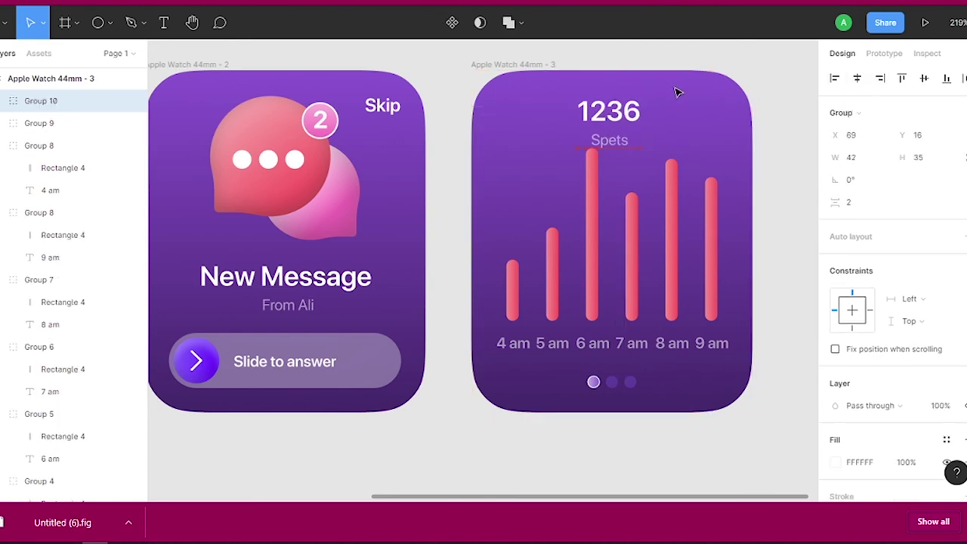
double_click(590, 185)
scroll(574, 151, up, 3)
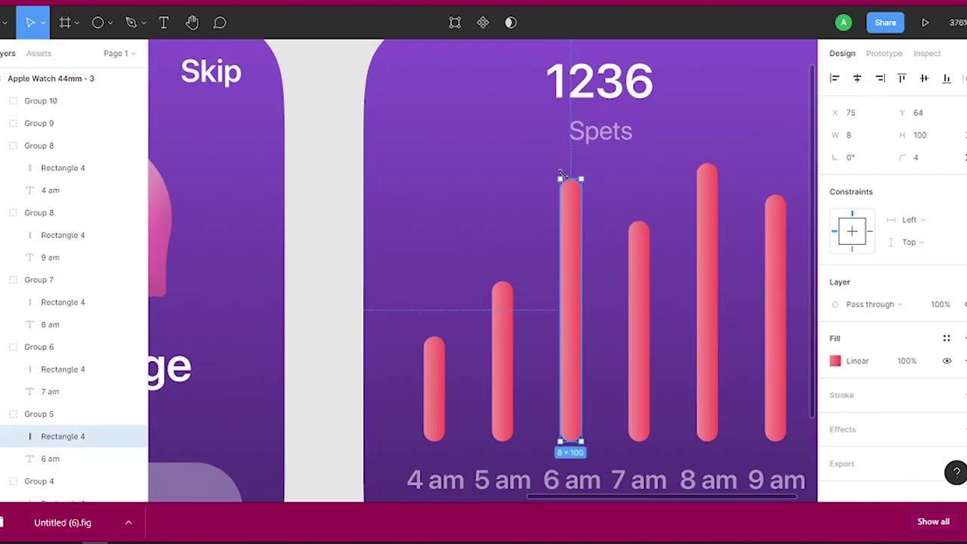
scroll(421, 335, down, 5)
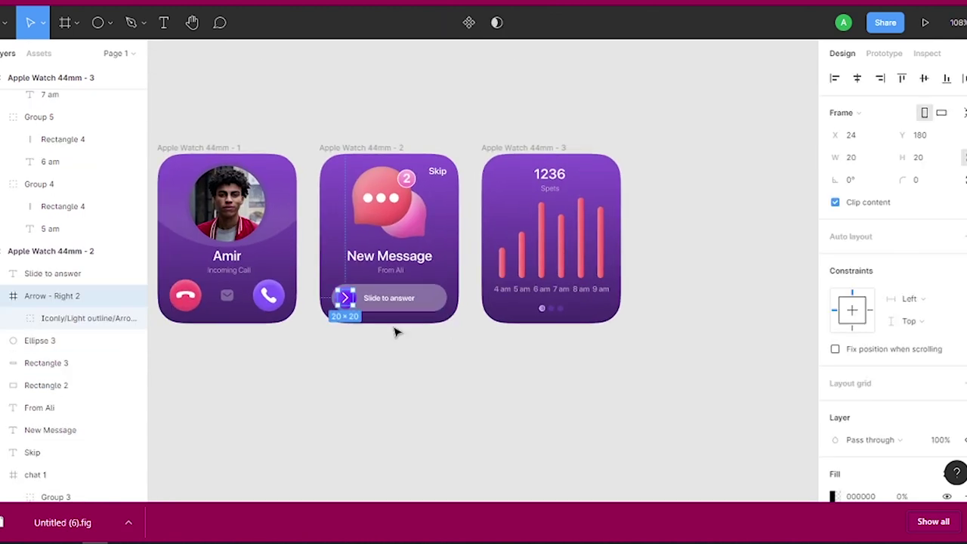
Step: Paste the arrow into Apple Watch 44mm - 3 and position it top-left beside 1236
click(508, 147)
key(ctrl+v)
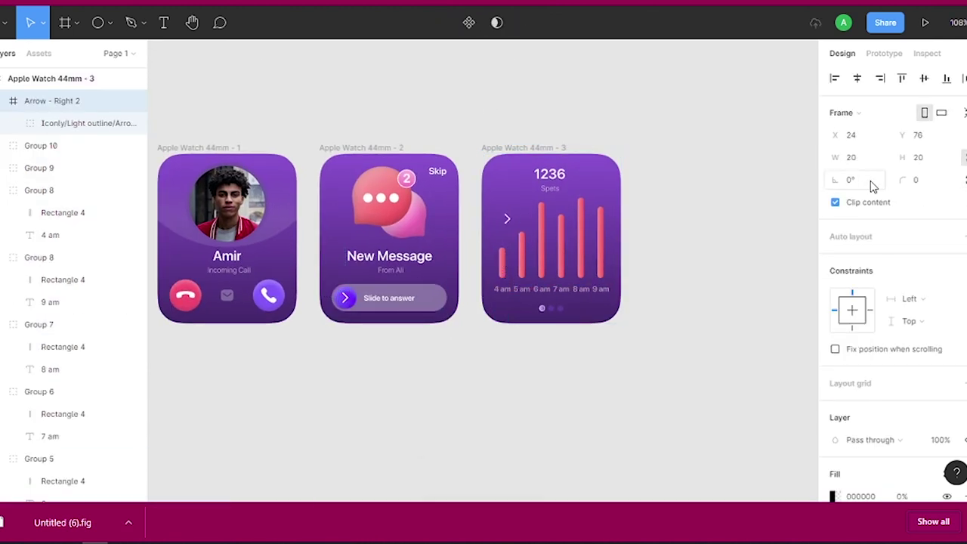
scroll(506, 194, up, 5)
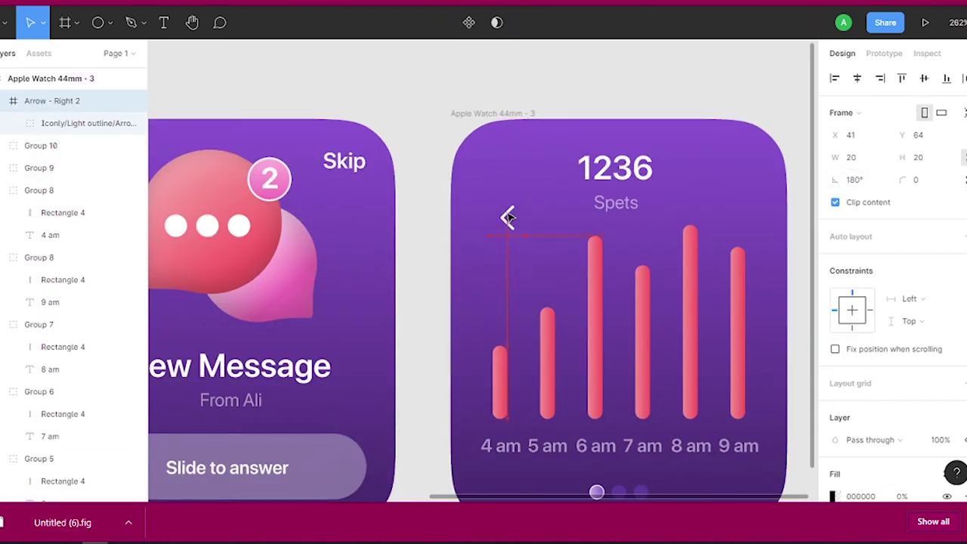
drag(508, 205, 495, 151)
key(Right)
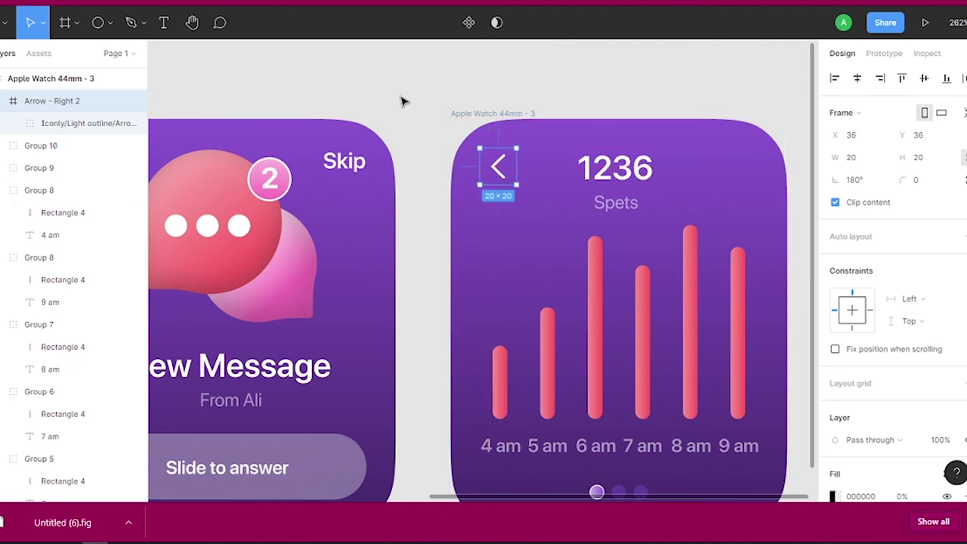
click(403, 101)
scroll(403, 101, down, 5)
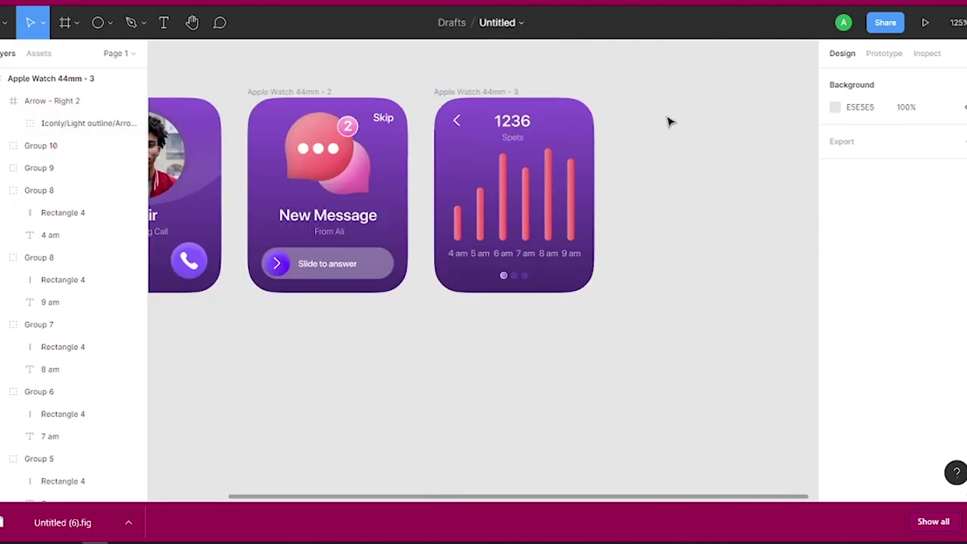
scroll(670, 121, down, 3)
drag(443, 294, 462, 307)
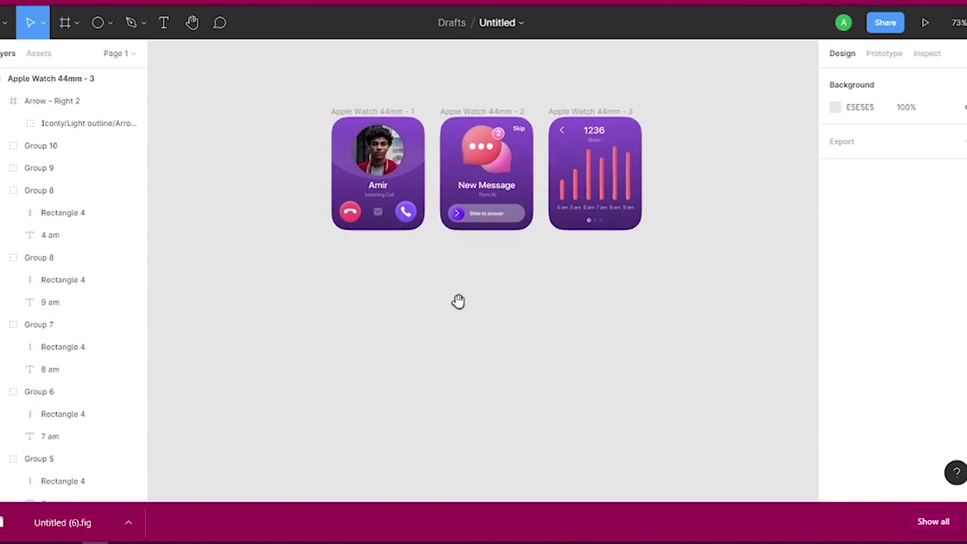